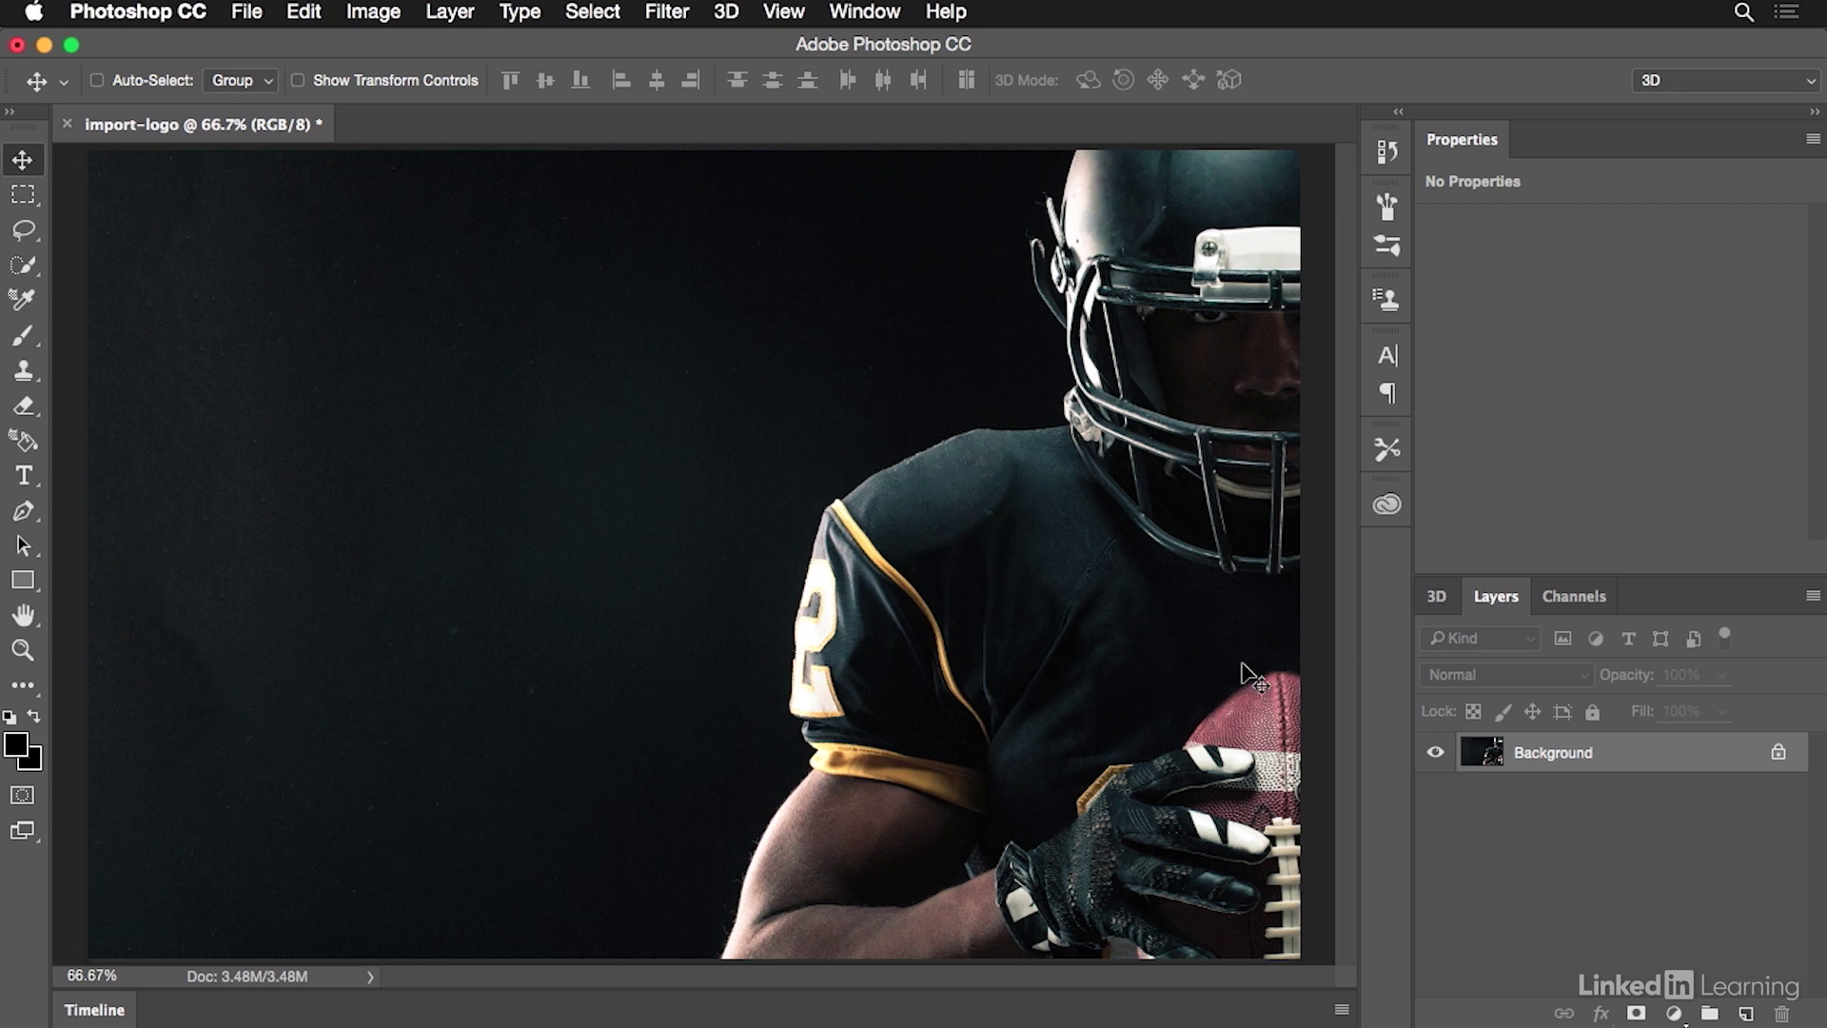
- Copy the entire Tigers logo in Illustrator and paste it into the football photo in Photoshop
key("super")
key("super+Tab")
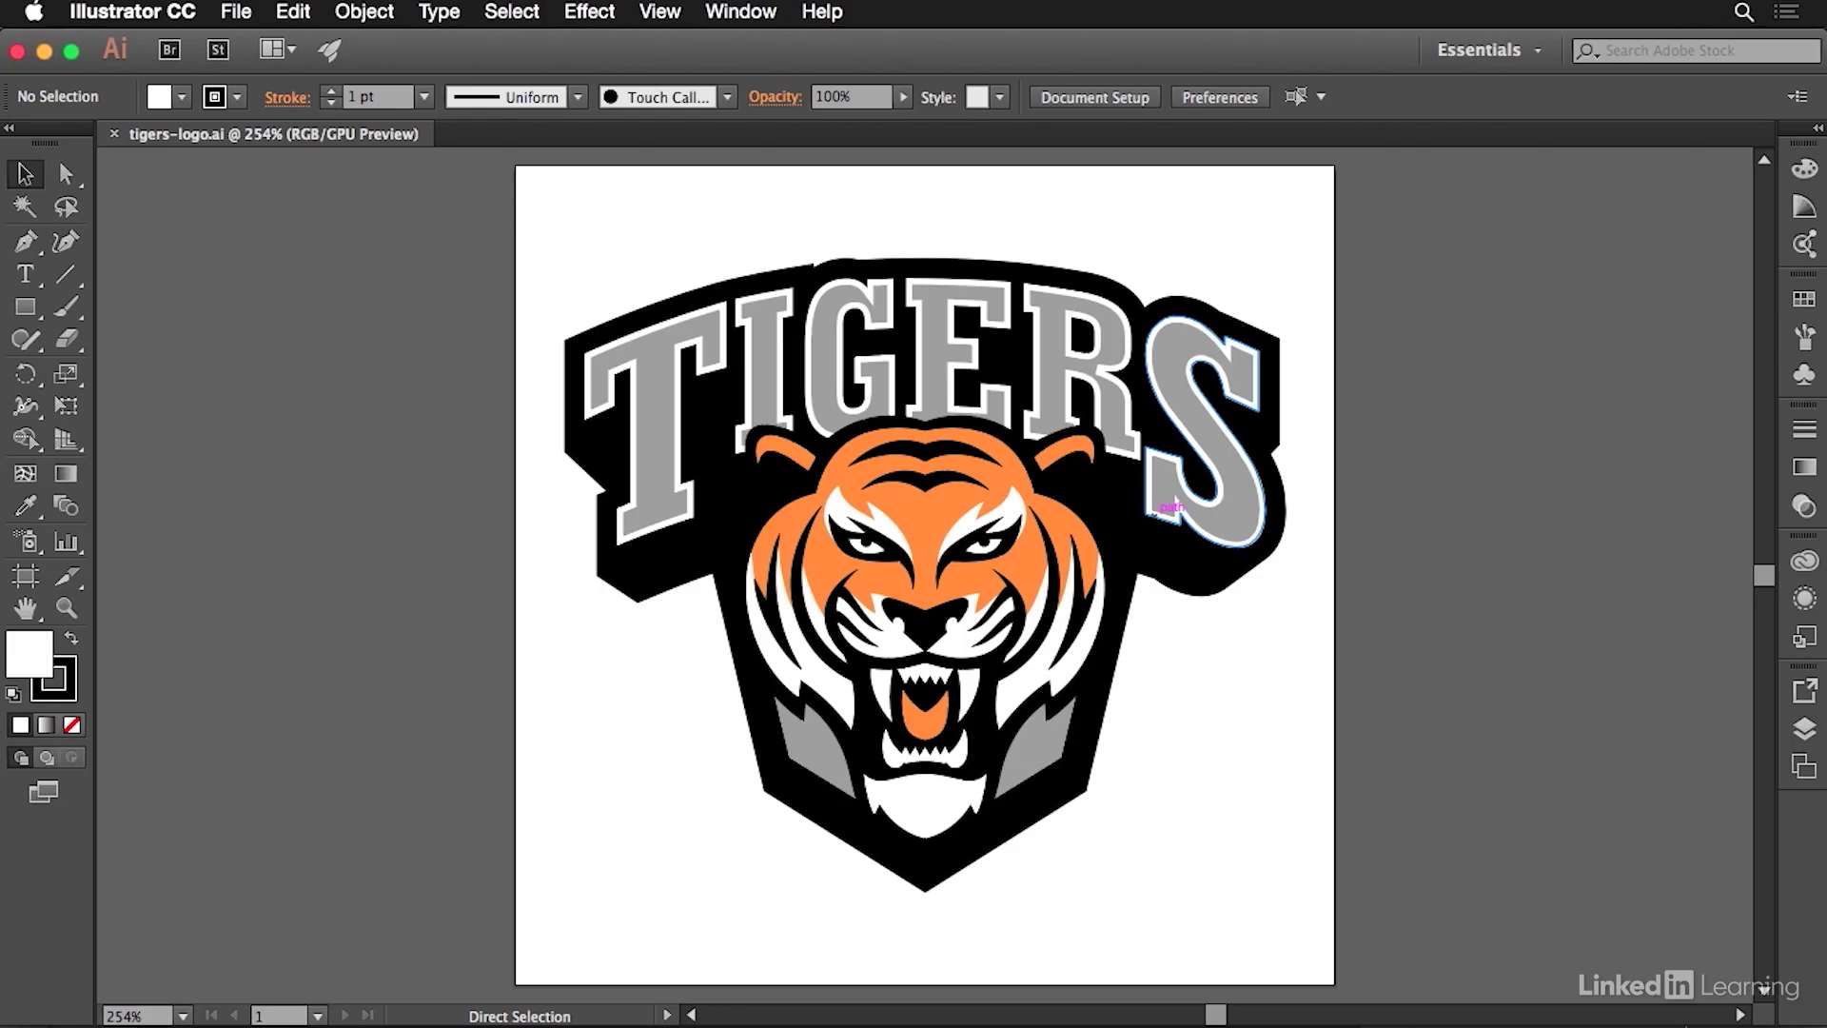
left_click(992, 390)
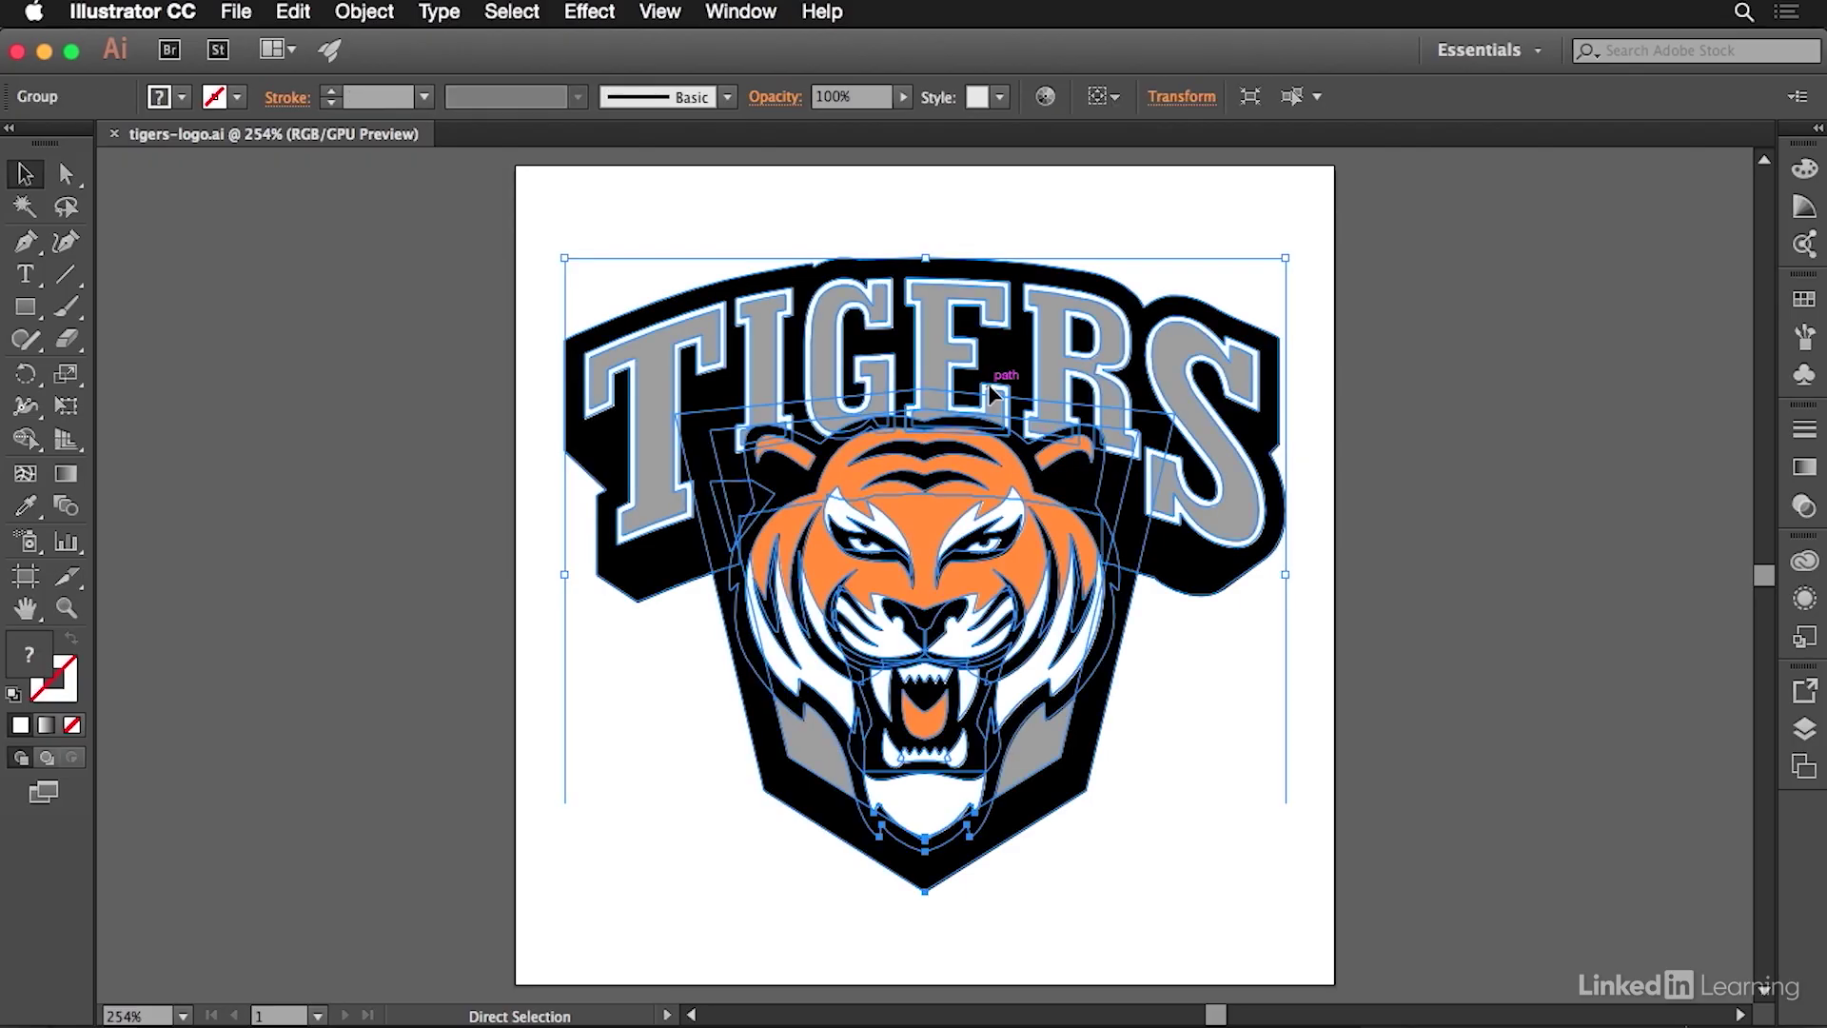
key("super+a")
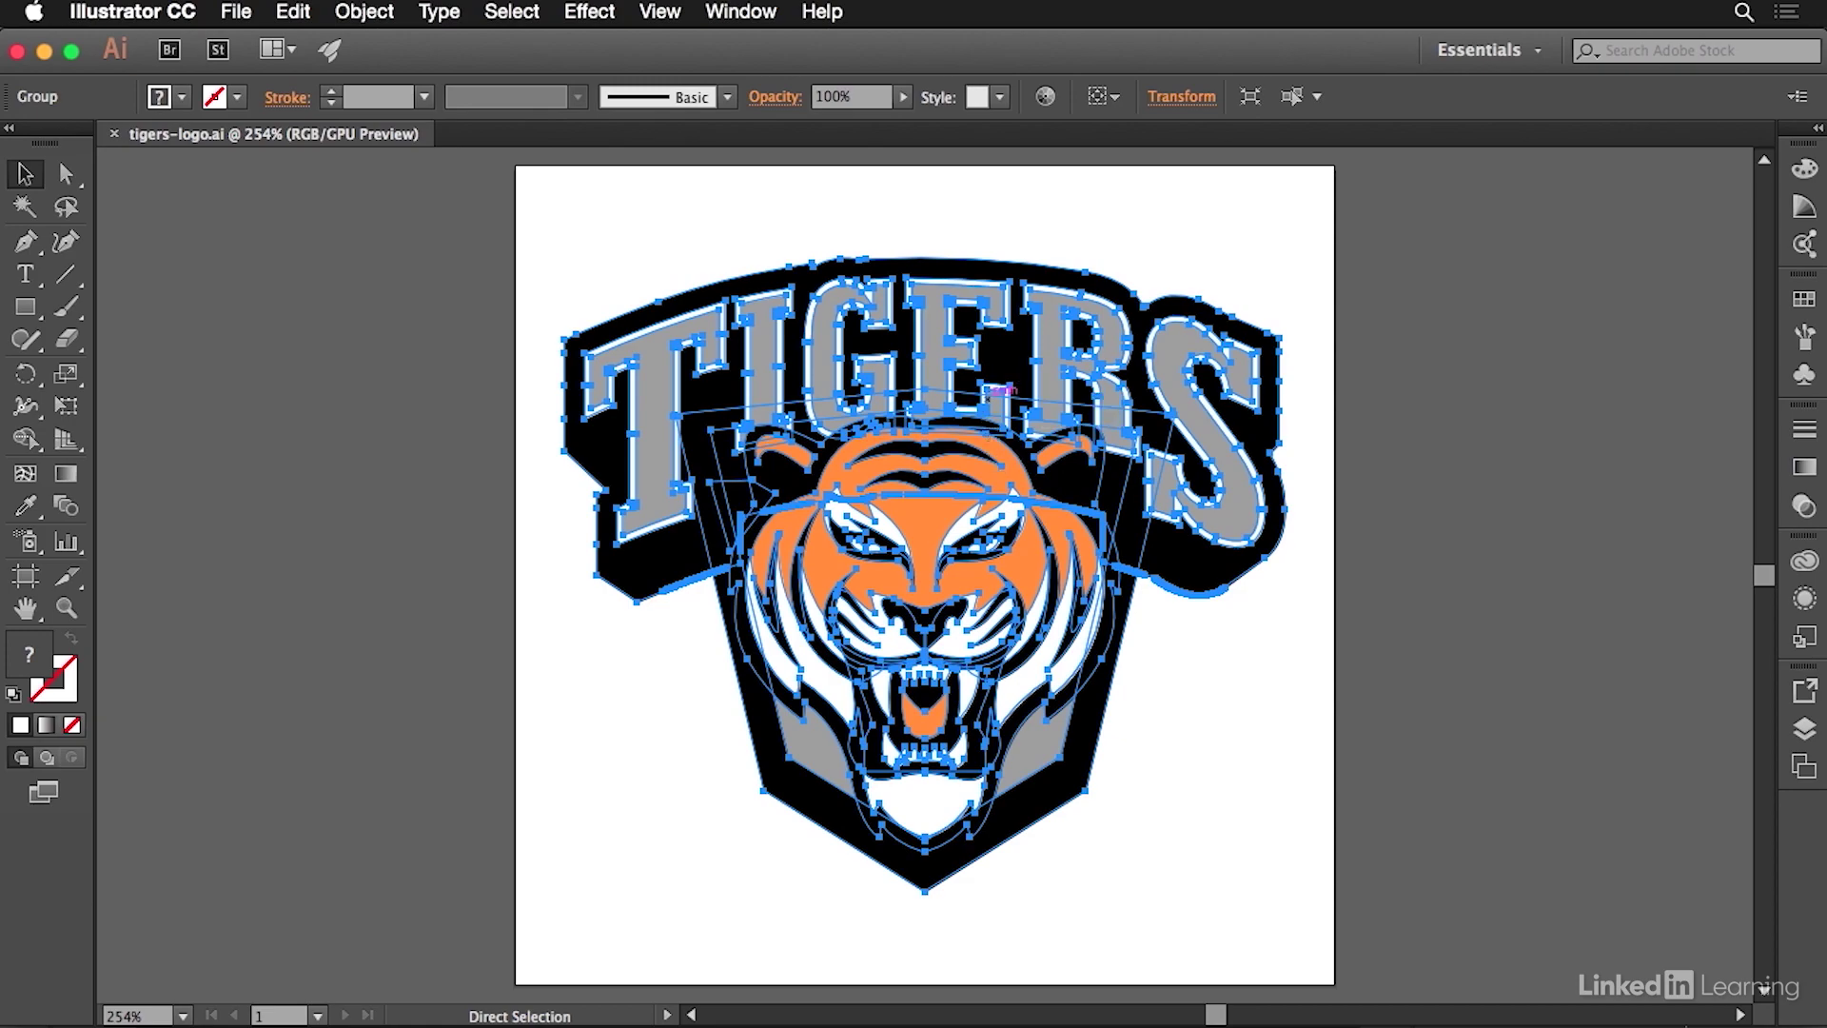
key("super+c")
key("super+Tab")
key("super+v")
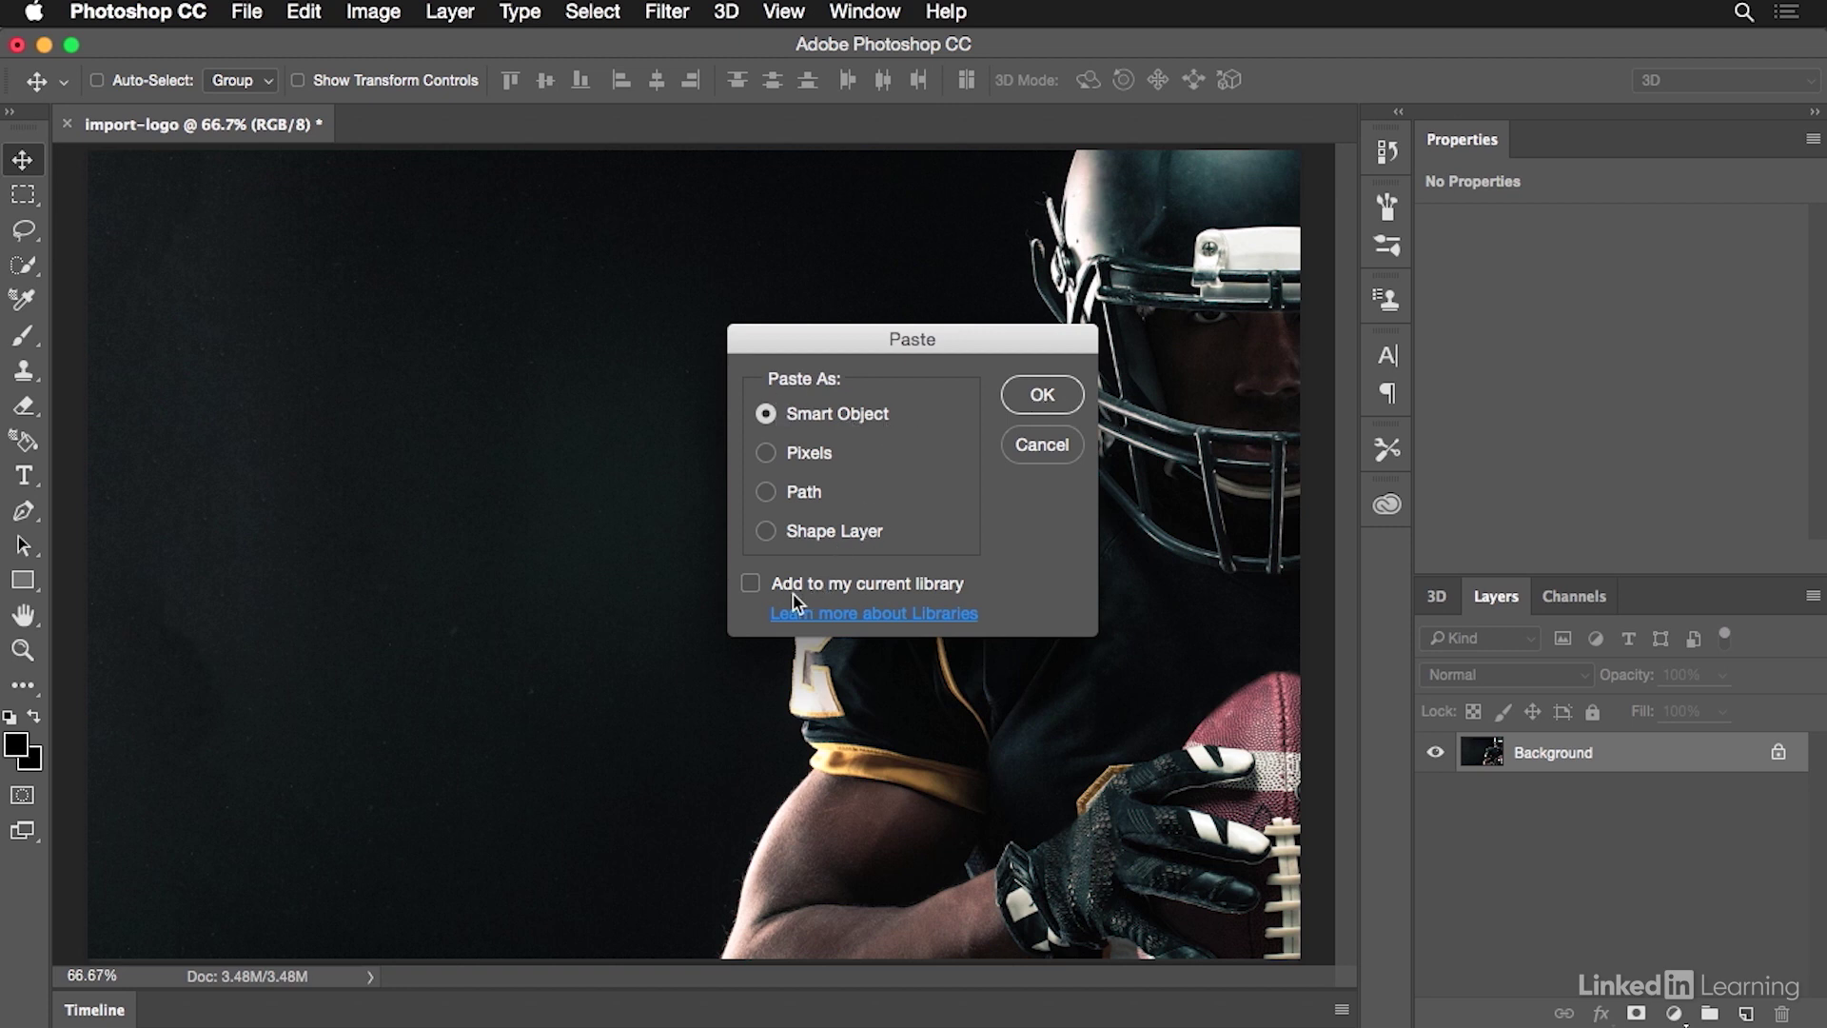
- Place the logo as a Smart Object in the photo's lower left and enlarge it slightly
left_click(1040, 396)
left_click_drag(825, 611, 452, 714)
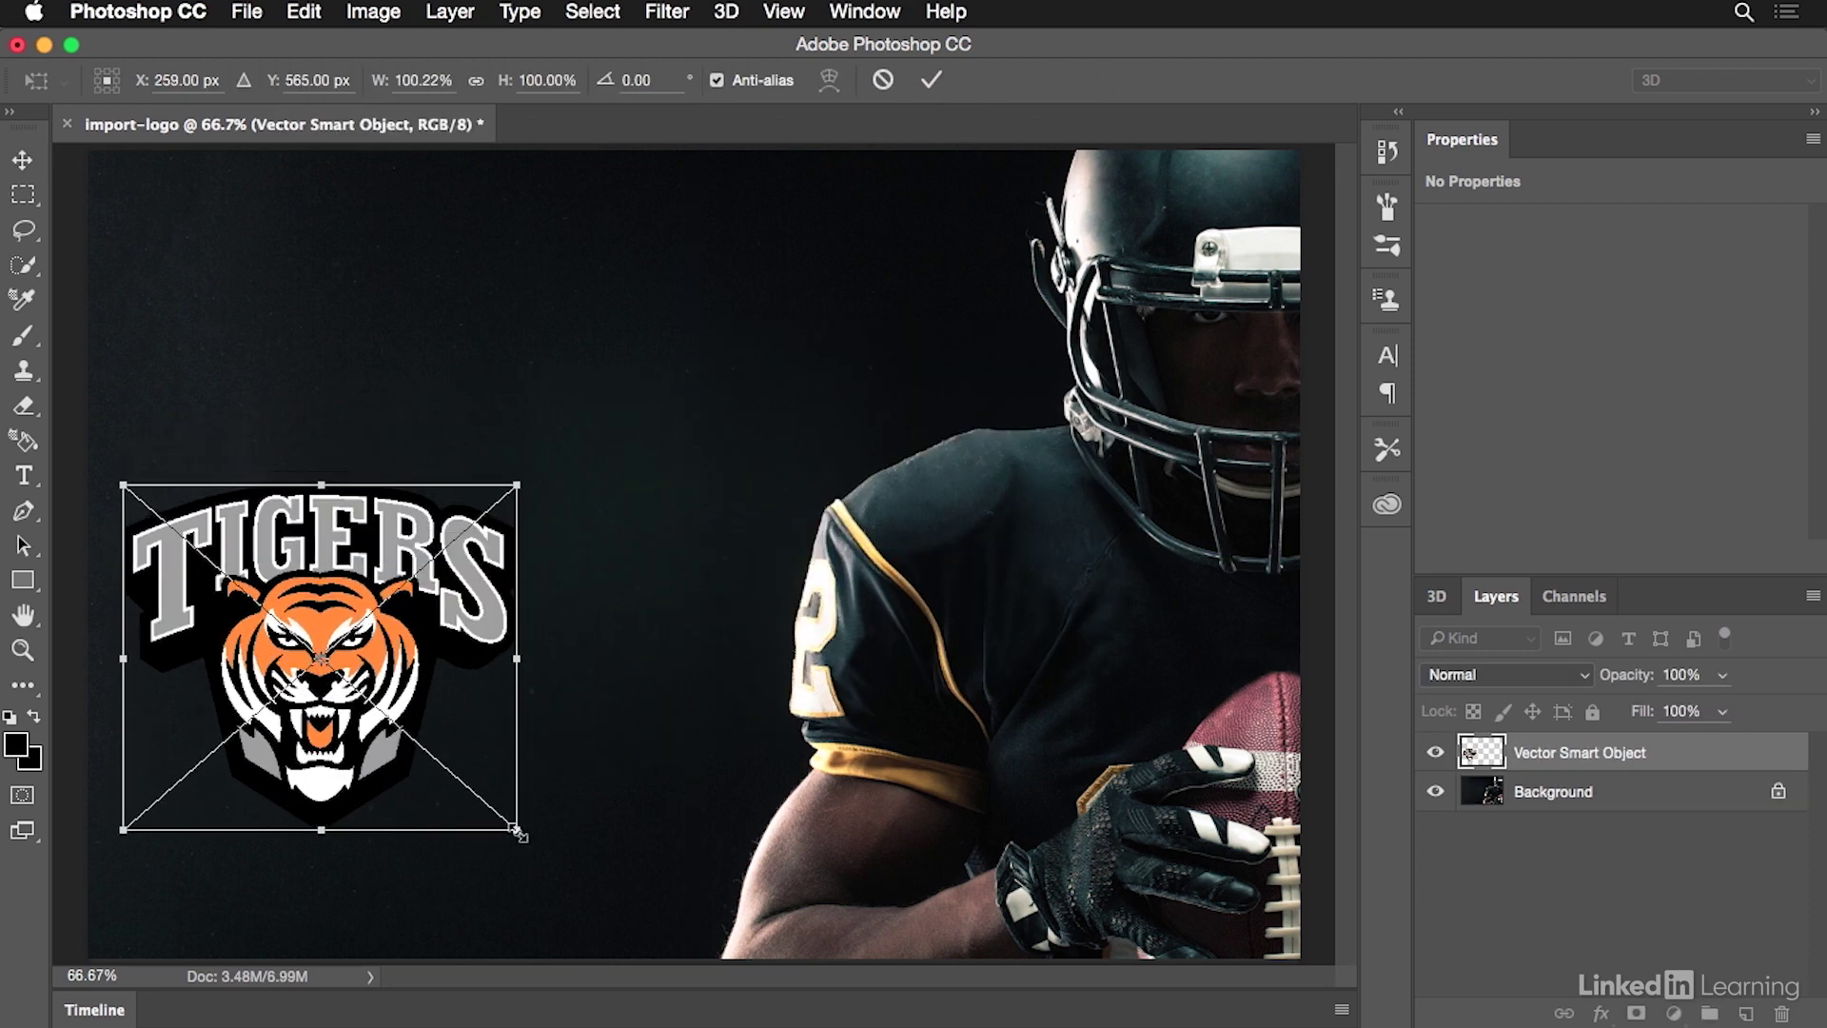
left_click_drag(516, 831, 579, 883)
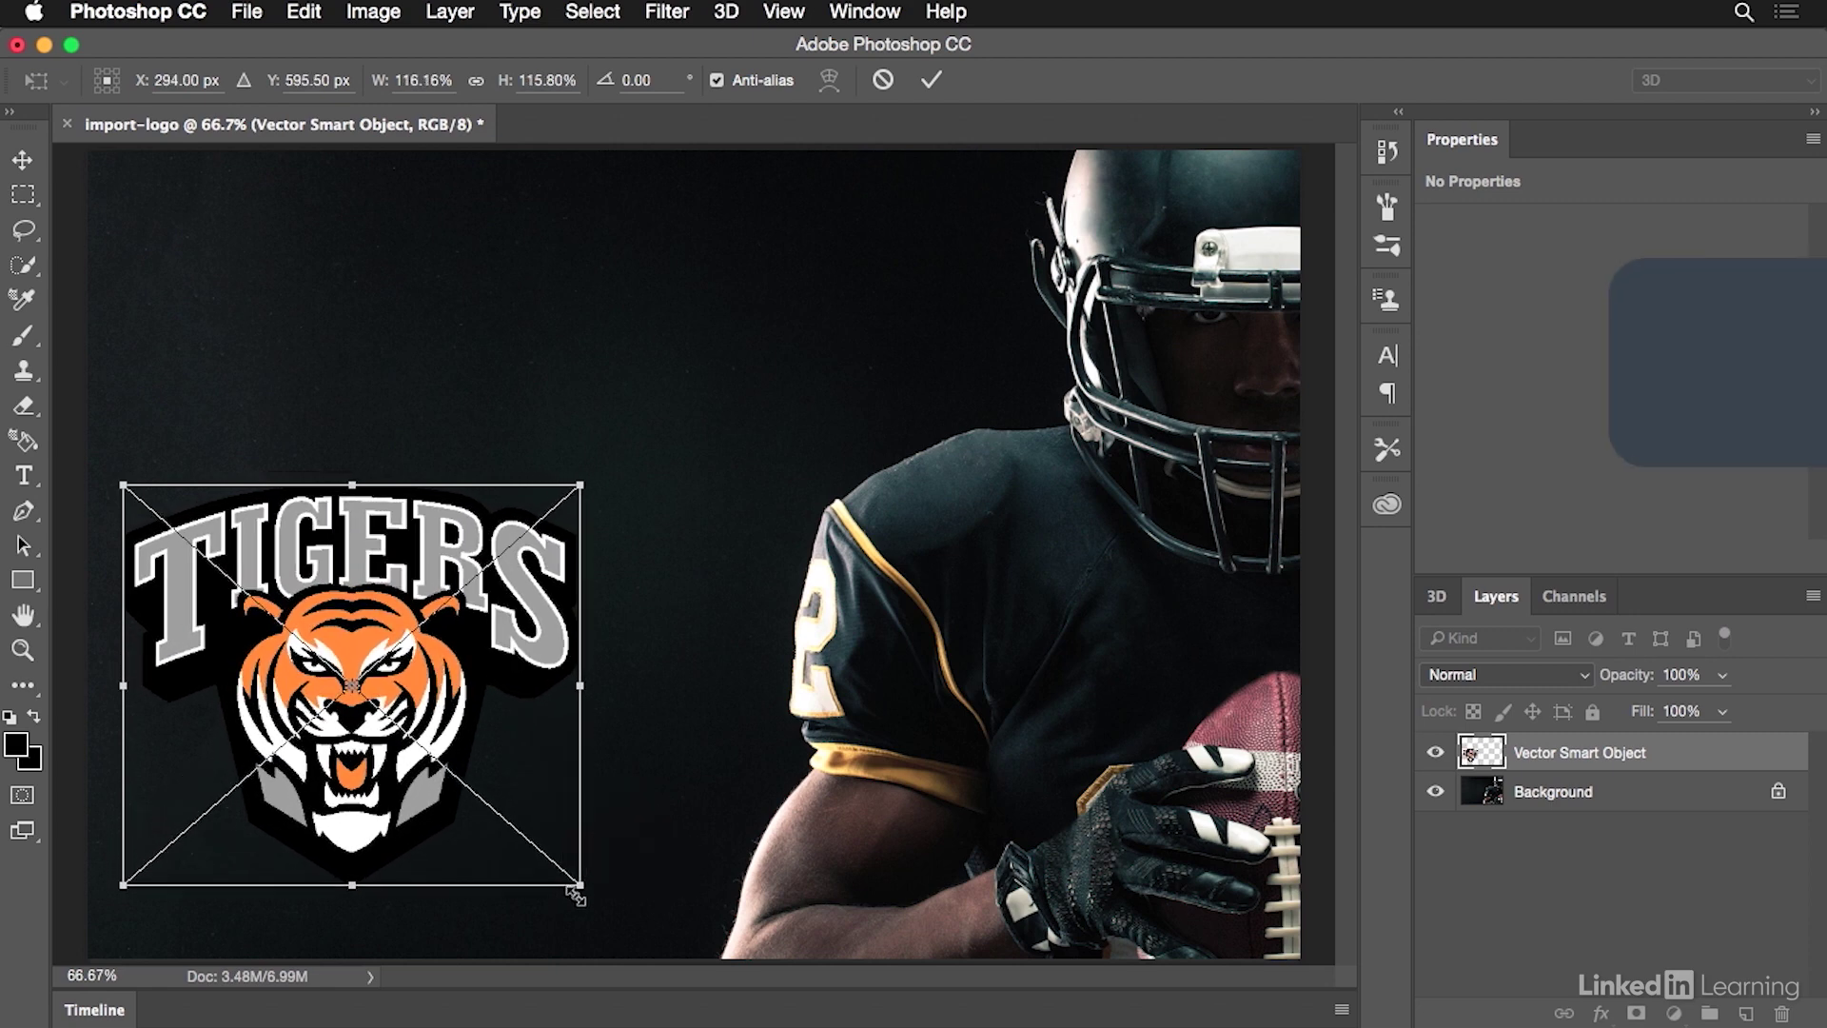
key("Return")
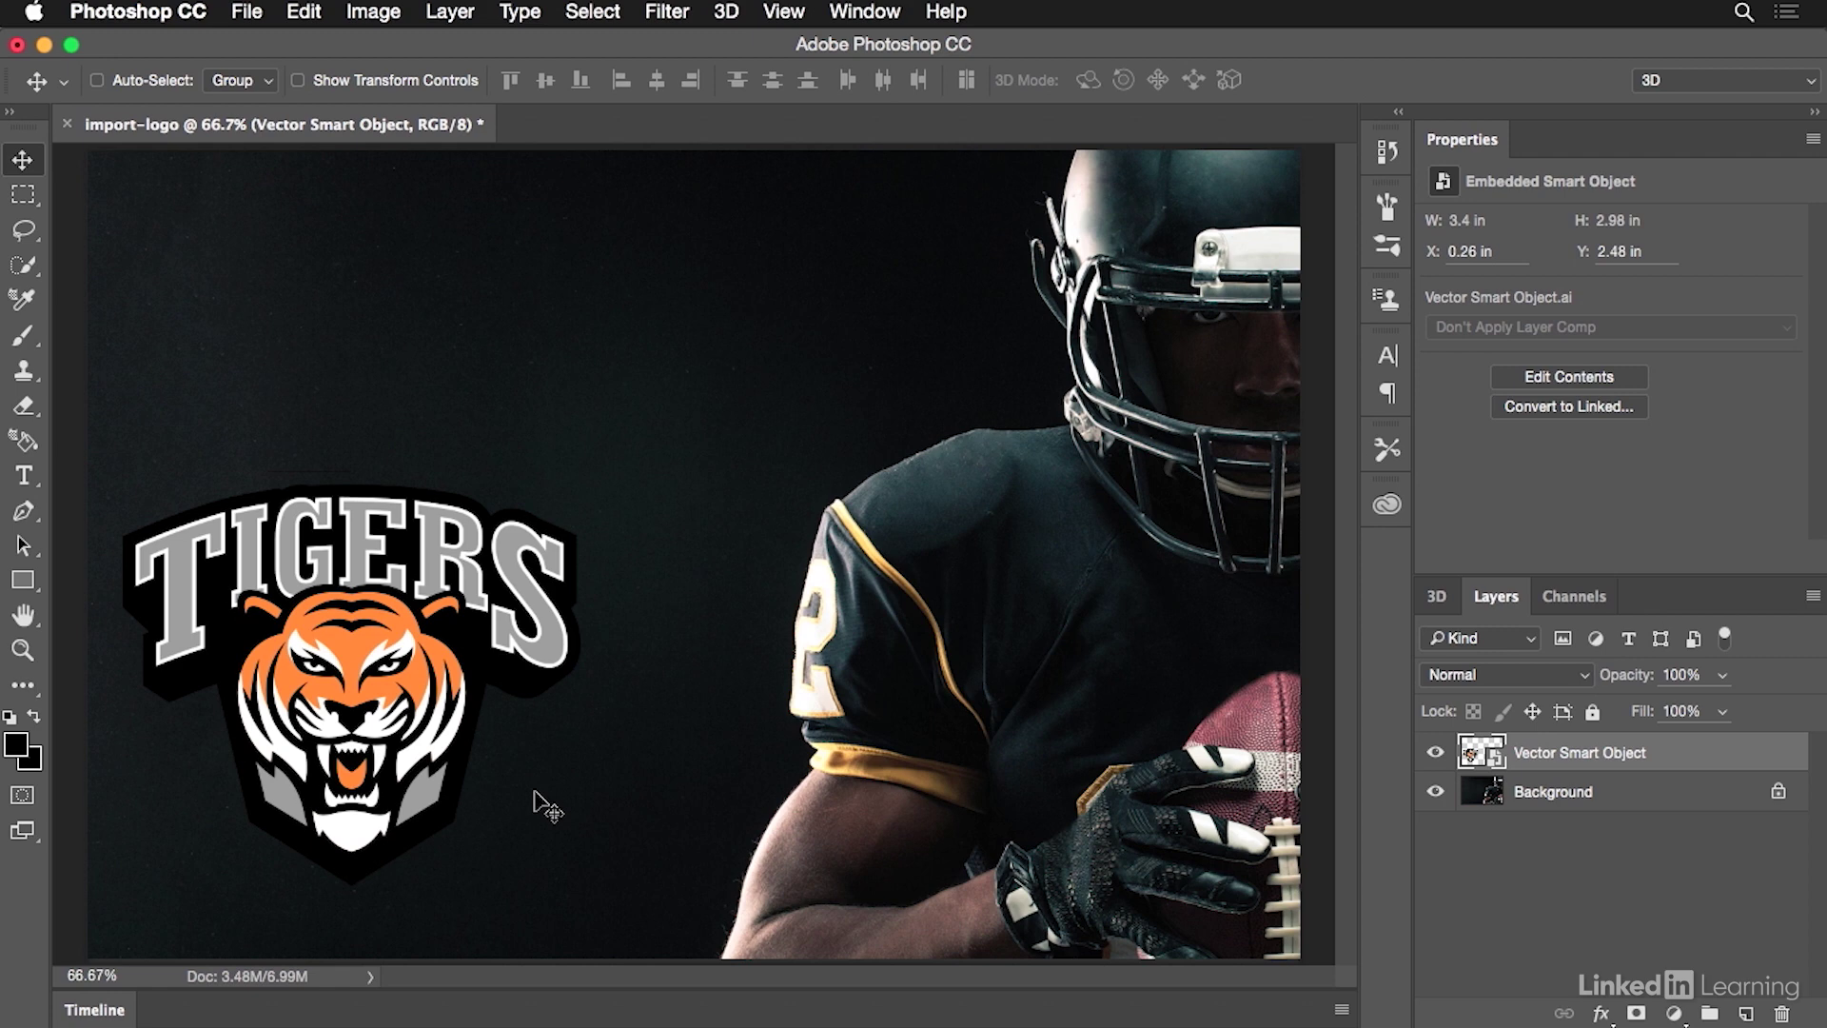
- Reposition the logo and scale it to about 3.687 by 3.233 in beside the player
left_click_drag(390, 656, 473, 685)
key("super+minus")
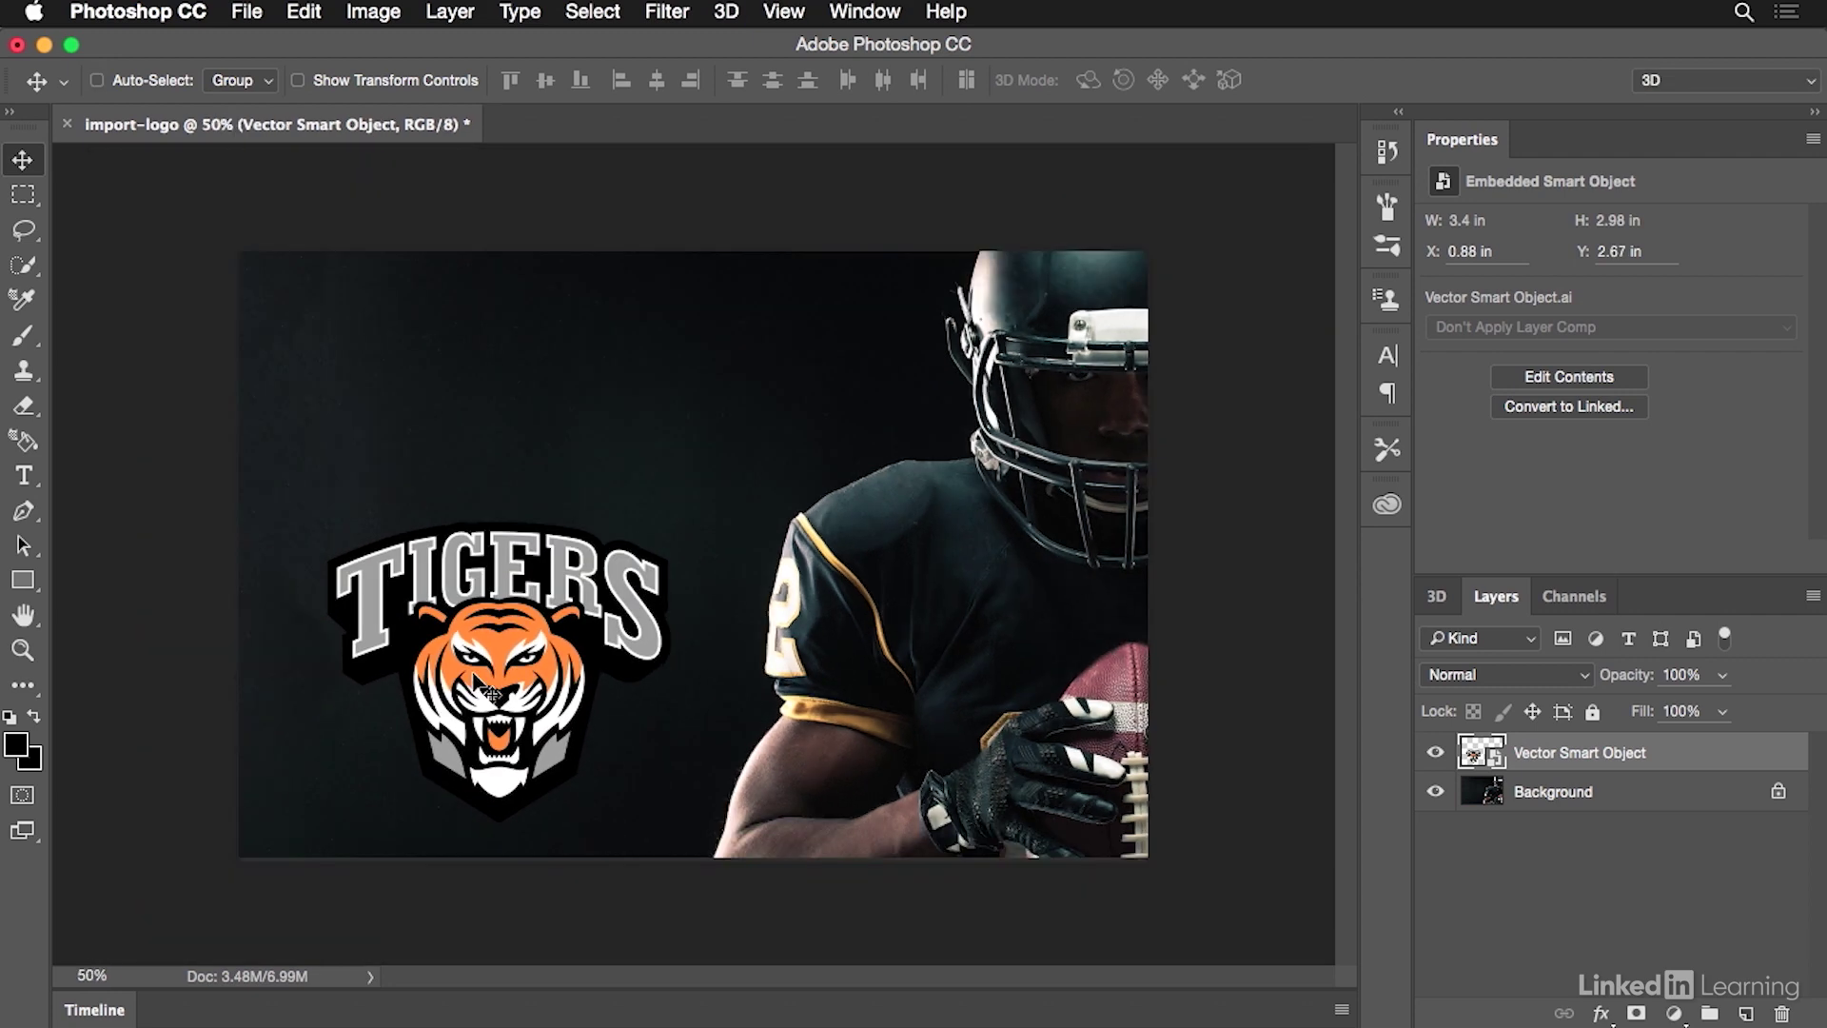
key("super+t")
mouse_move(671, 521)
left_mouse_down()
mouse_move(709, 499)
mouse_move(689, 514)
left_mouse_up()
key("Return")
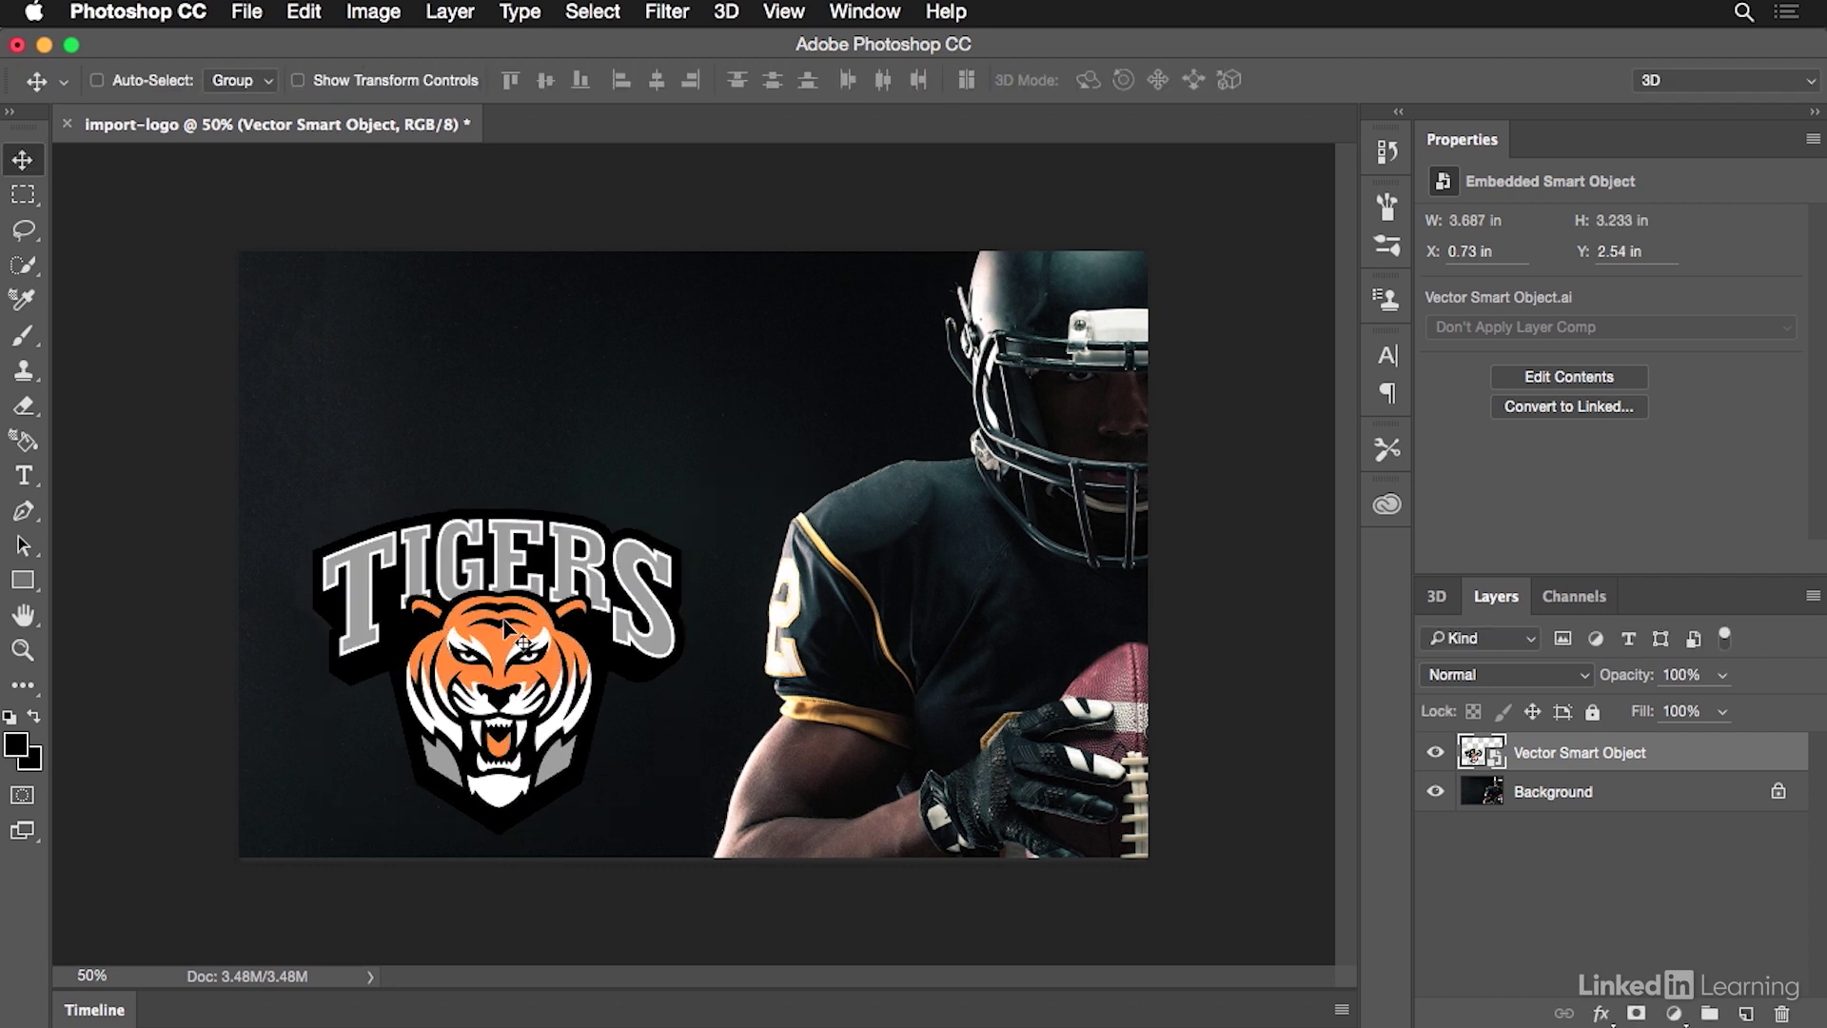
left_click_drag(506, 622, 490, 622)
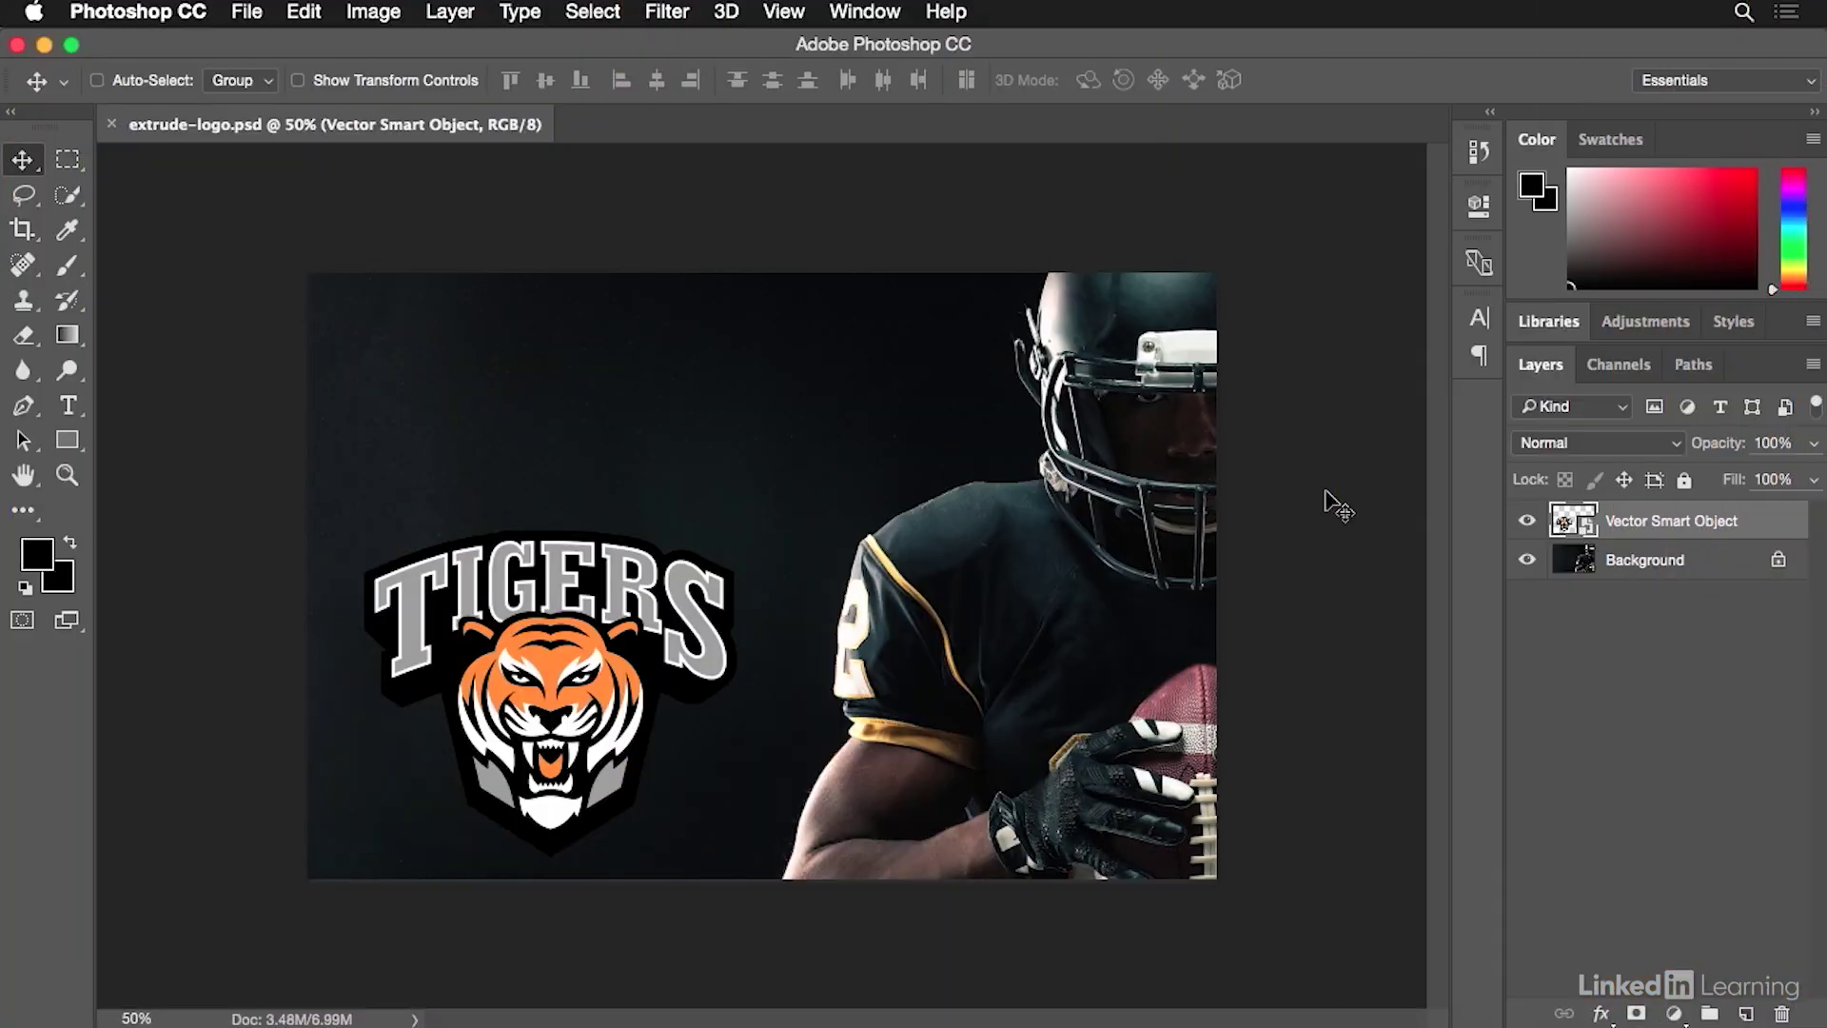
- Rename the logo layer from Vector Smart Object to 'Tiger Logo'
double_click(1643, 526)
type("Tiger Logo")
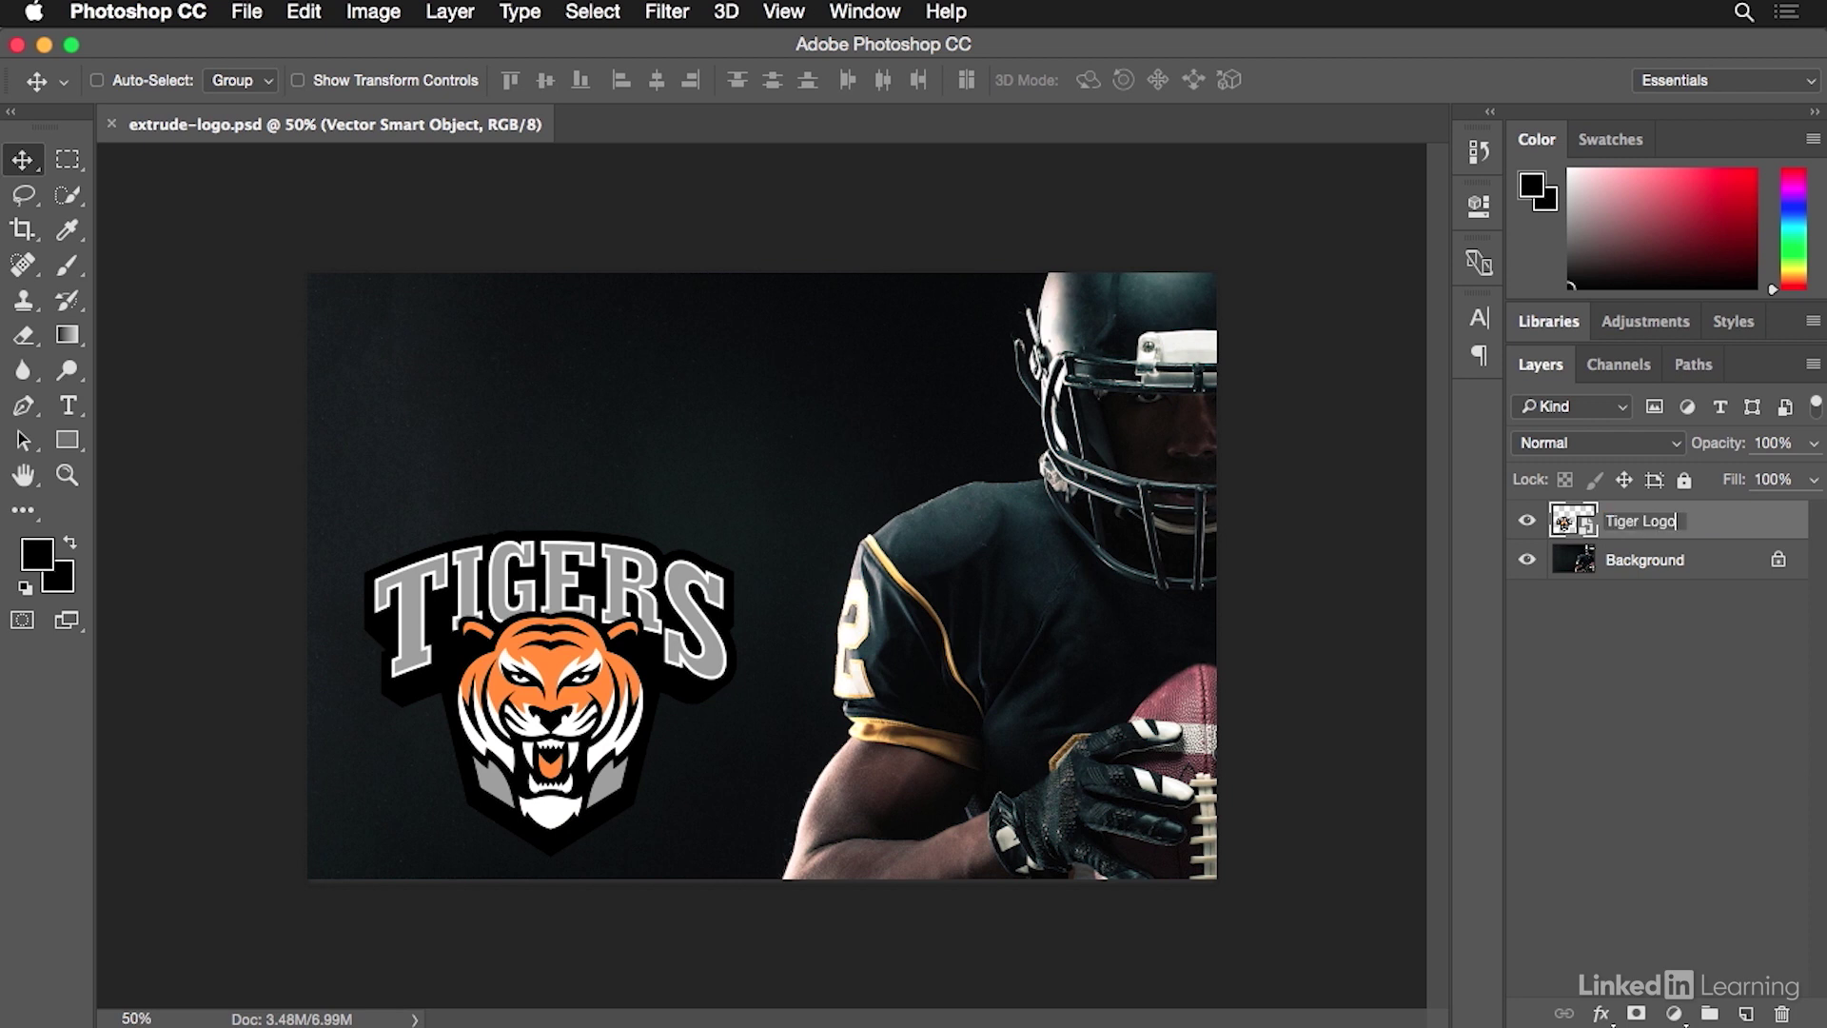
key("Return")
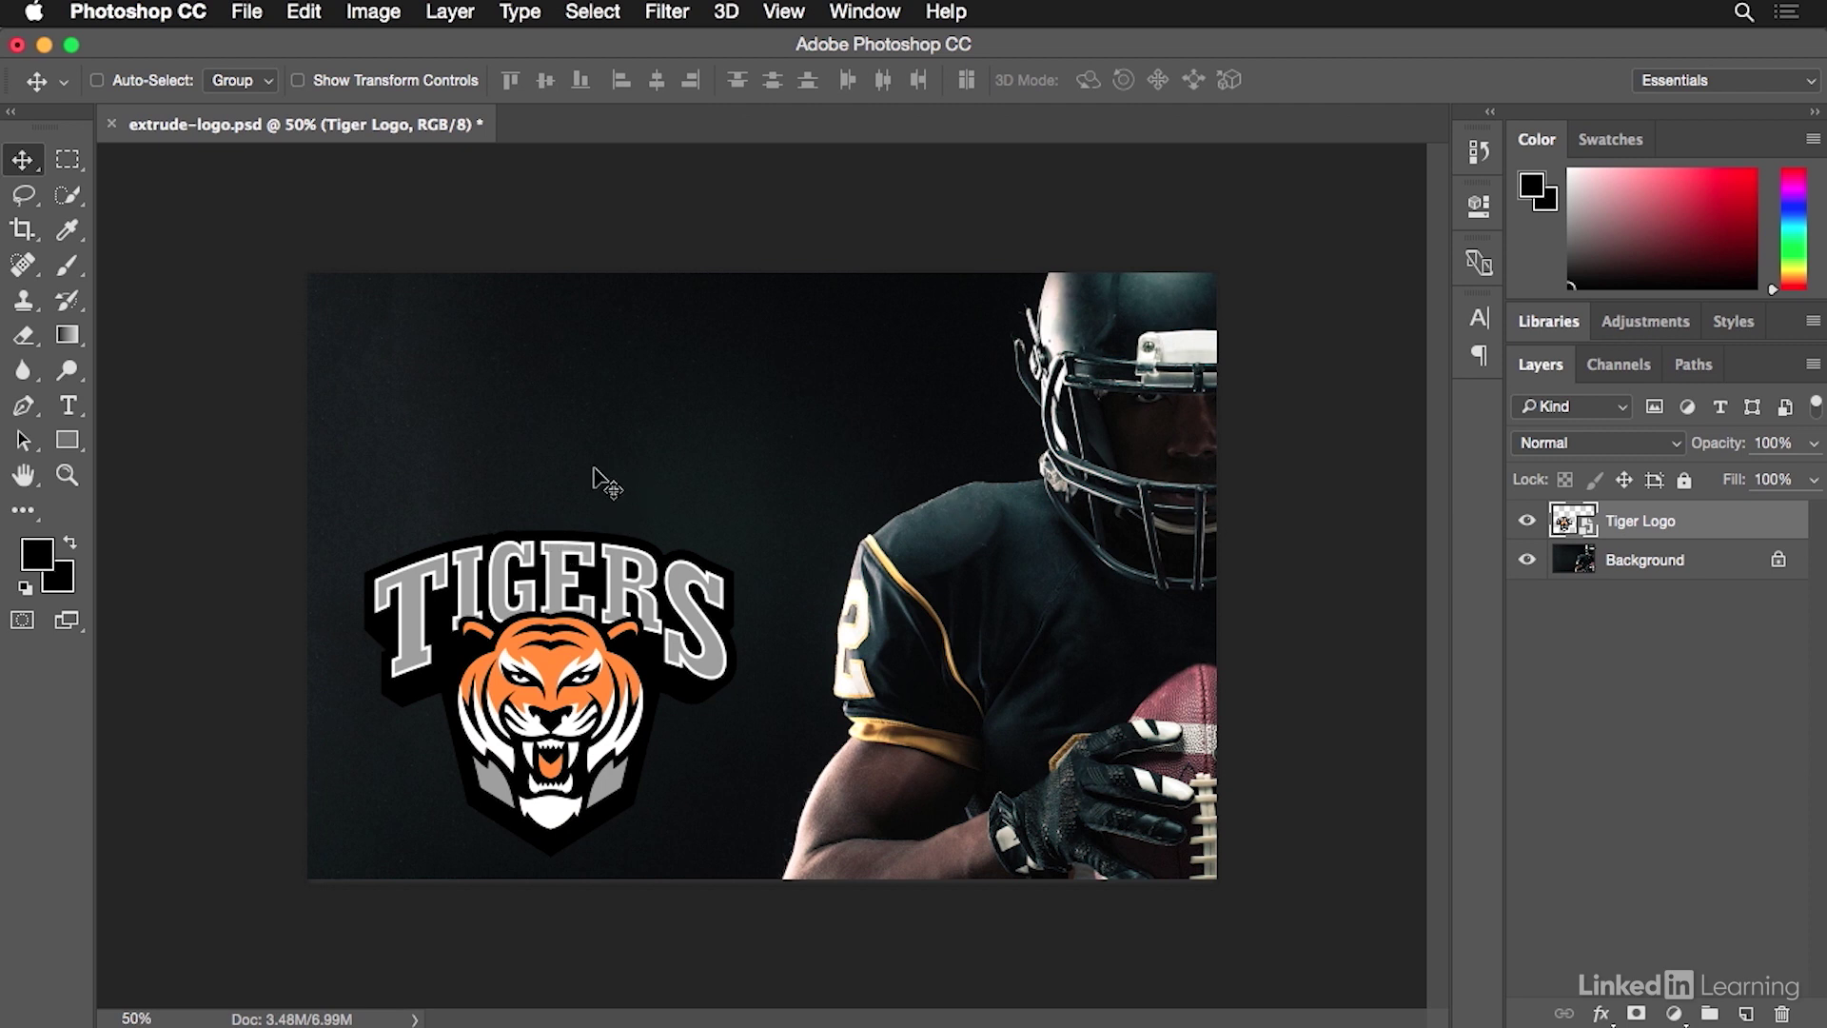
- Convert the Tiger Logo layer into a 3D extrusion using New 3D Extrusion from Selected Layer
left_click(726, 14)
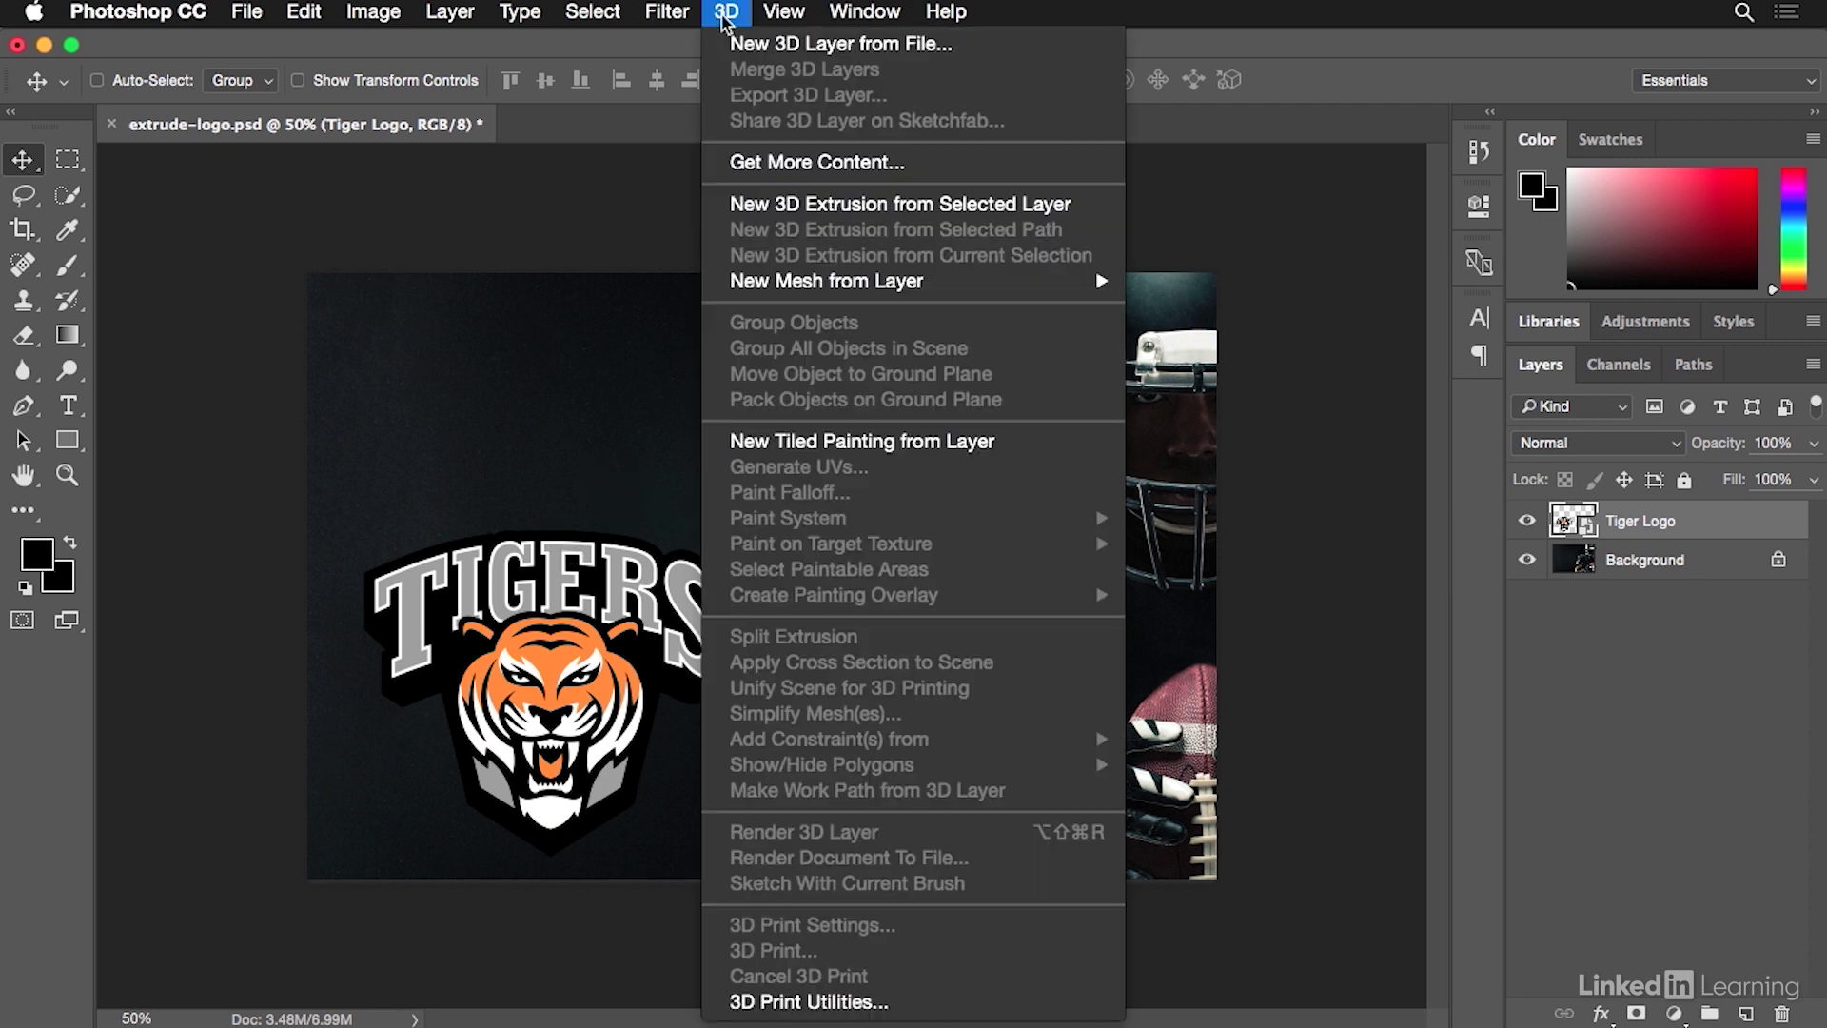
left_click(759, 213)
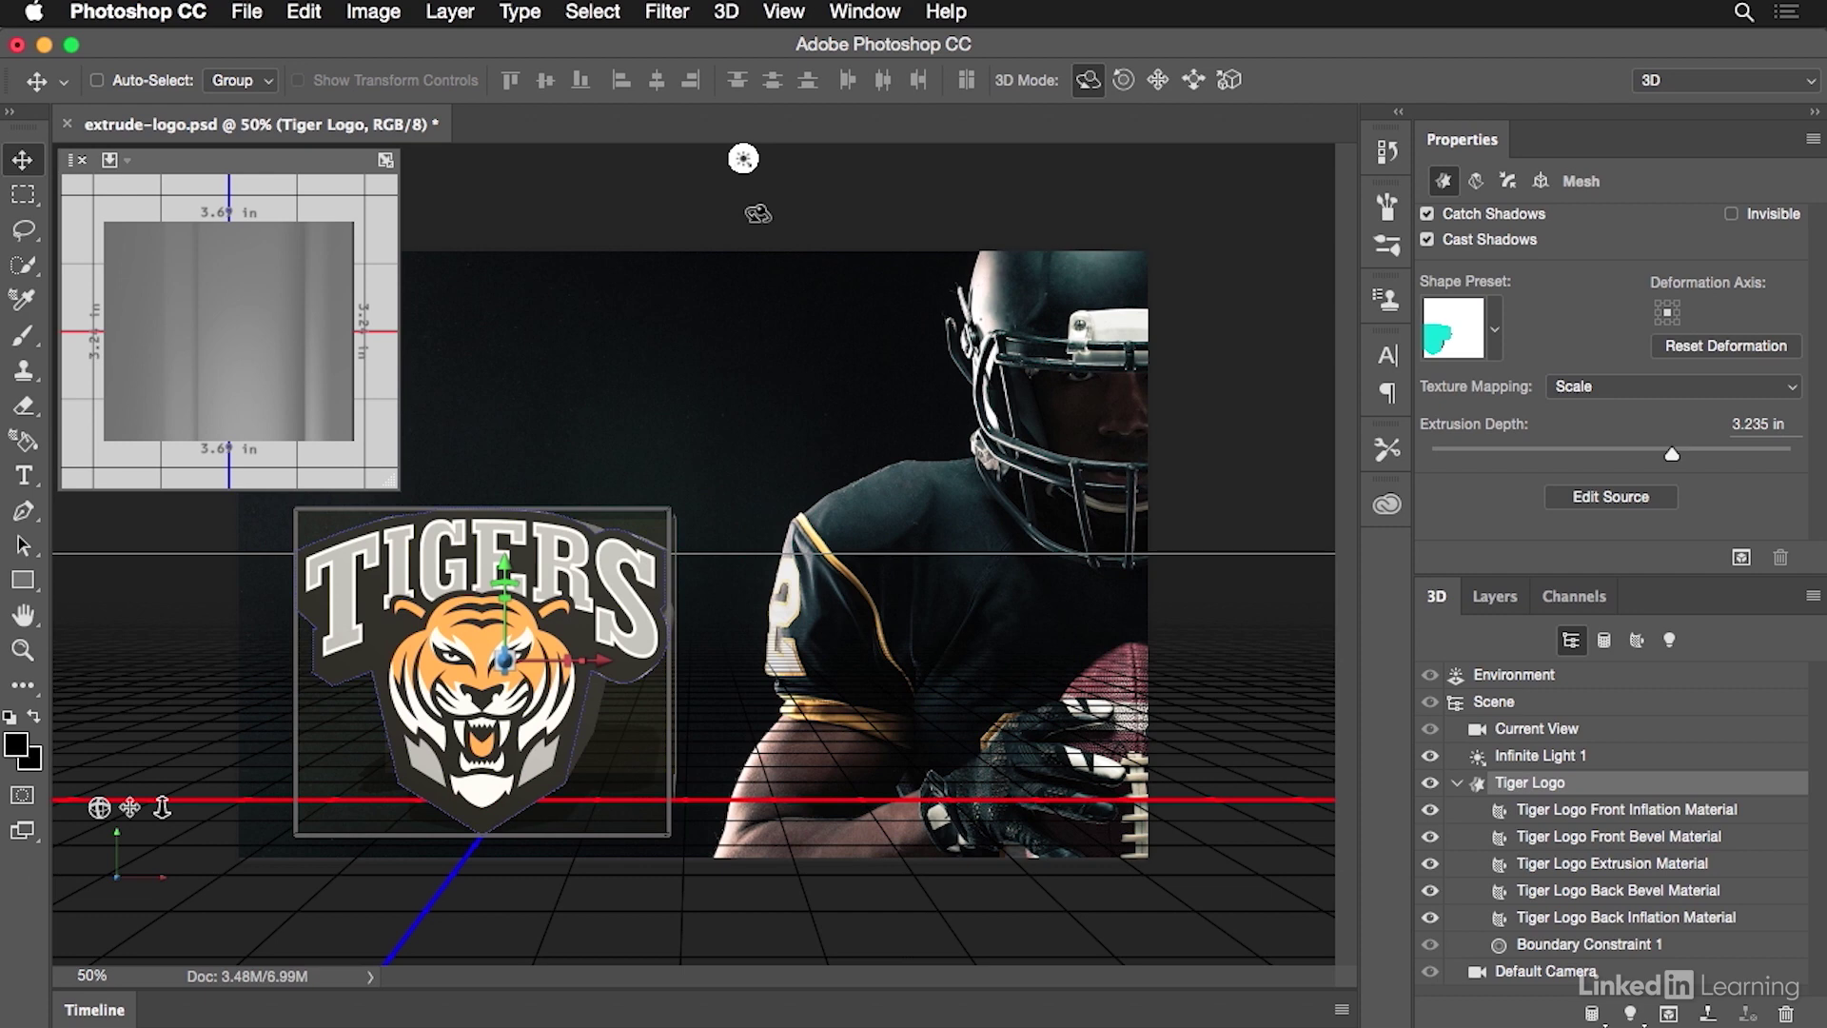
key("super+plus")
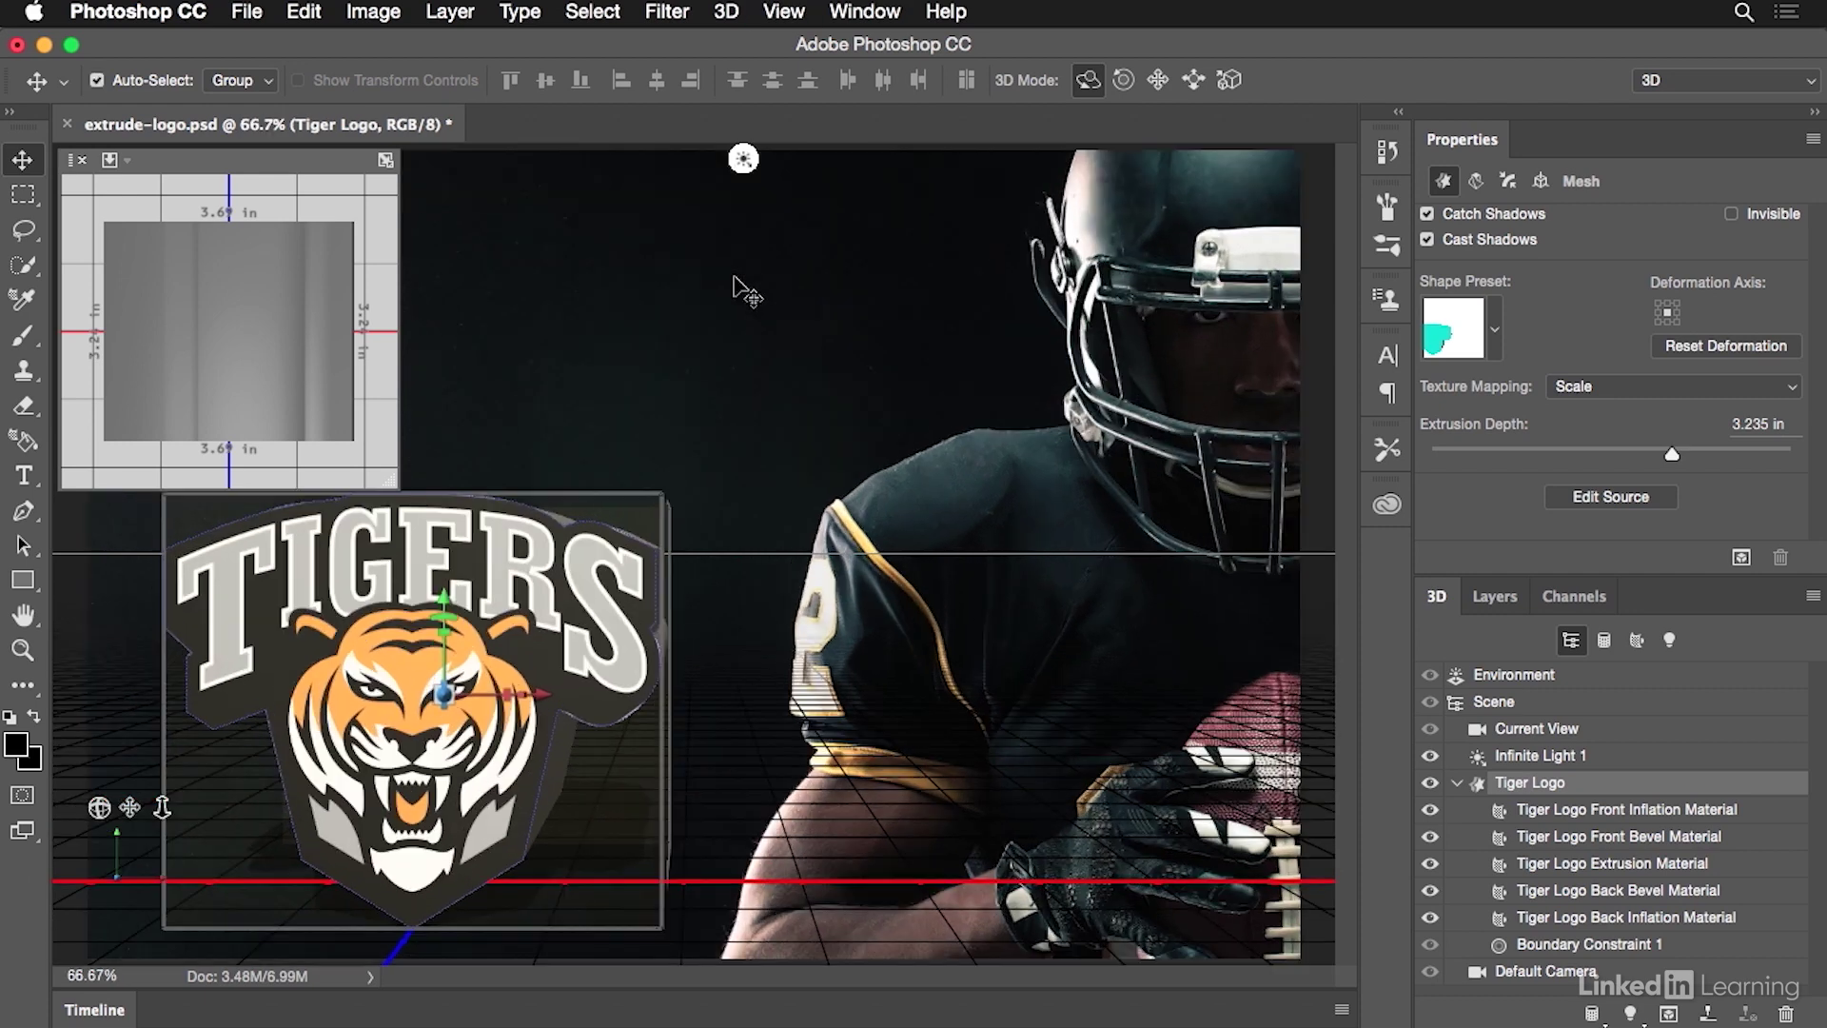
key("super+plus")
- Slide the 3D logo along its depth and rotate it about -32.5° on Y to expose its side
left_click_drag(504, 781, 1121, 619)
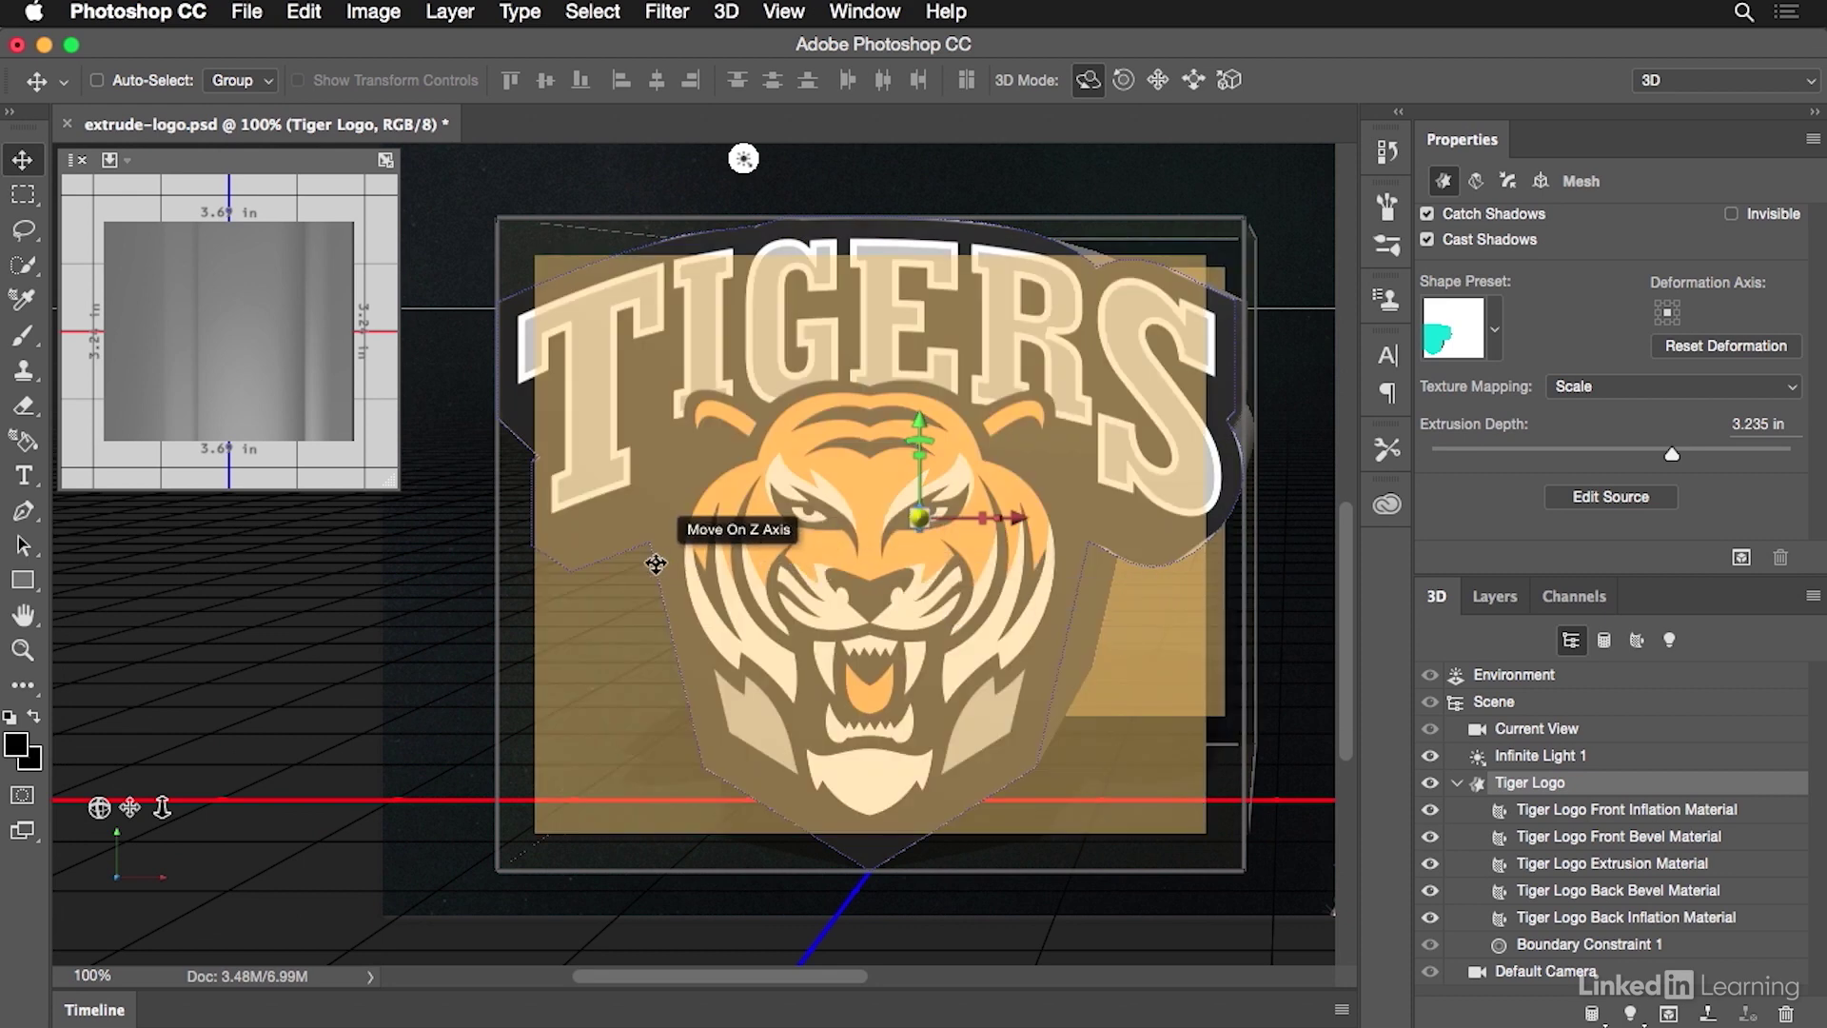
left_click_drag(657, 564, 743, 631)
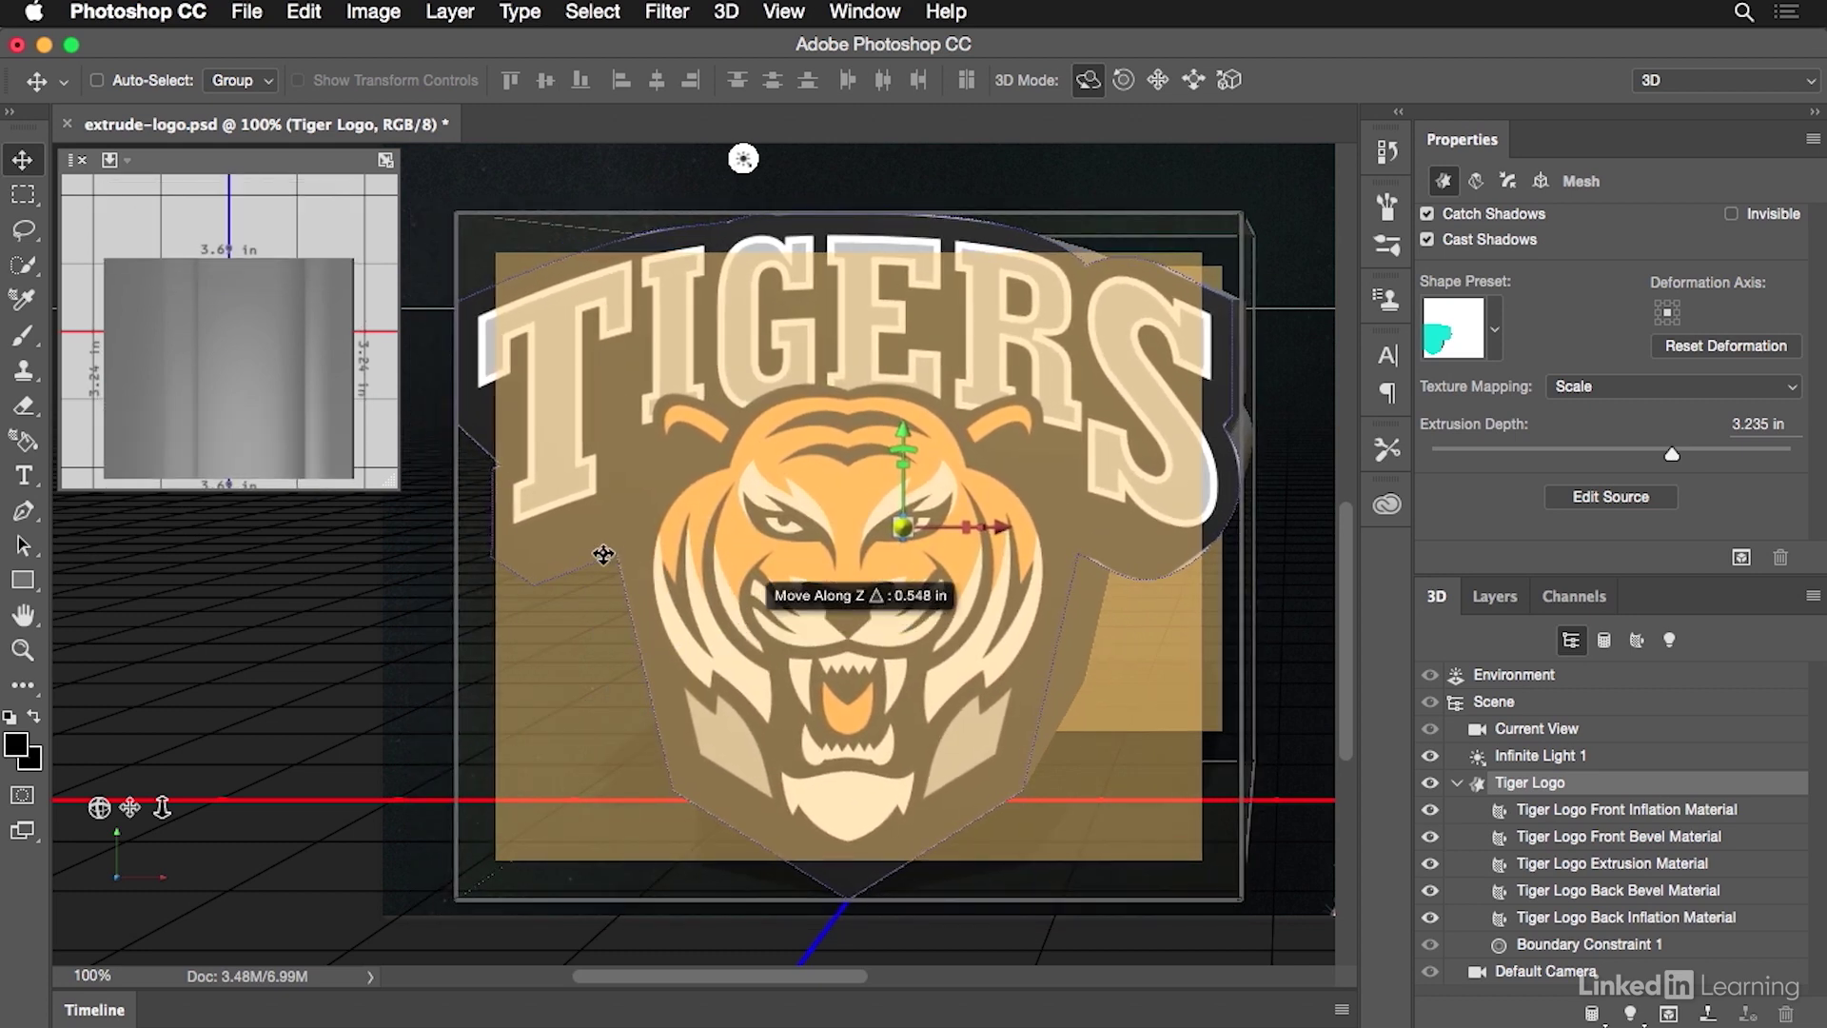
left_click_drag(474, 533, 110, 592)
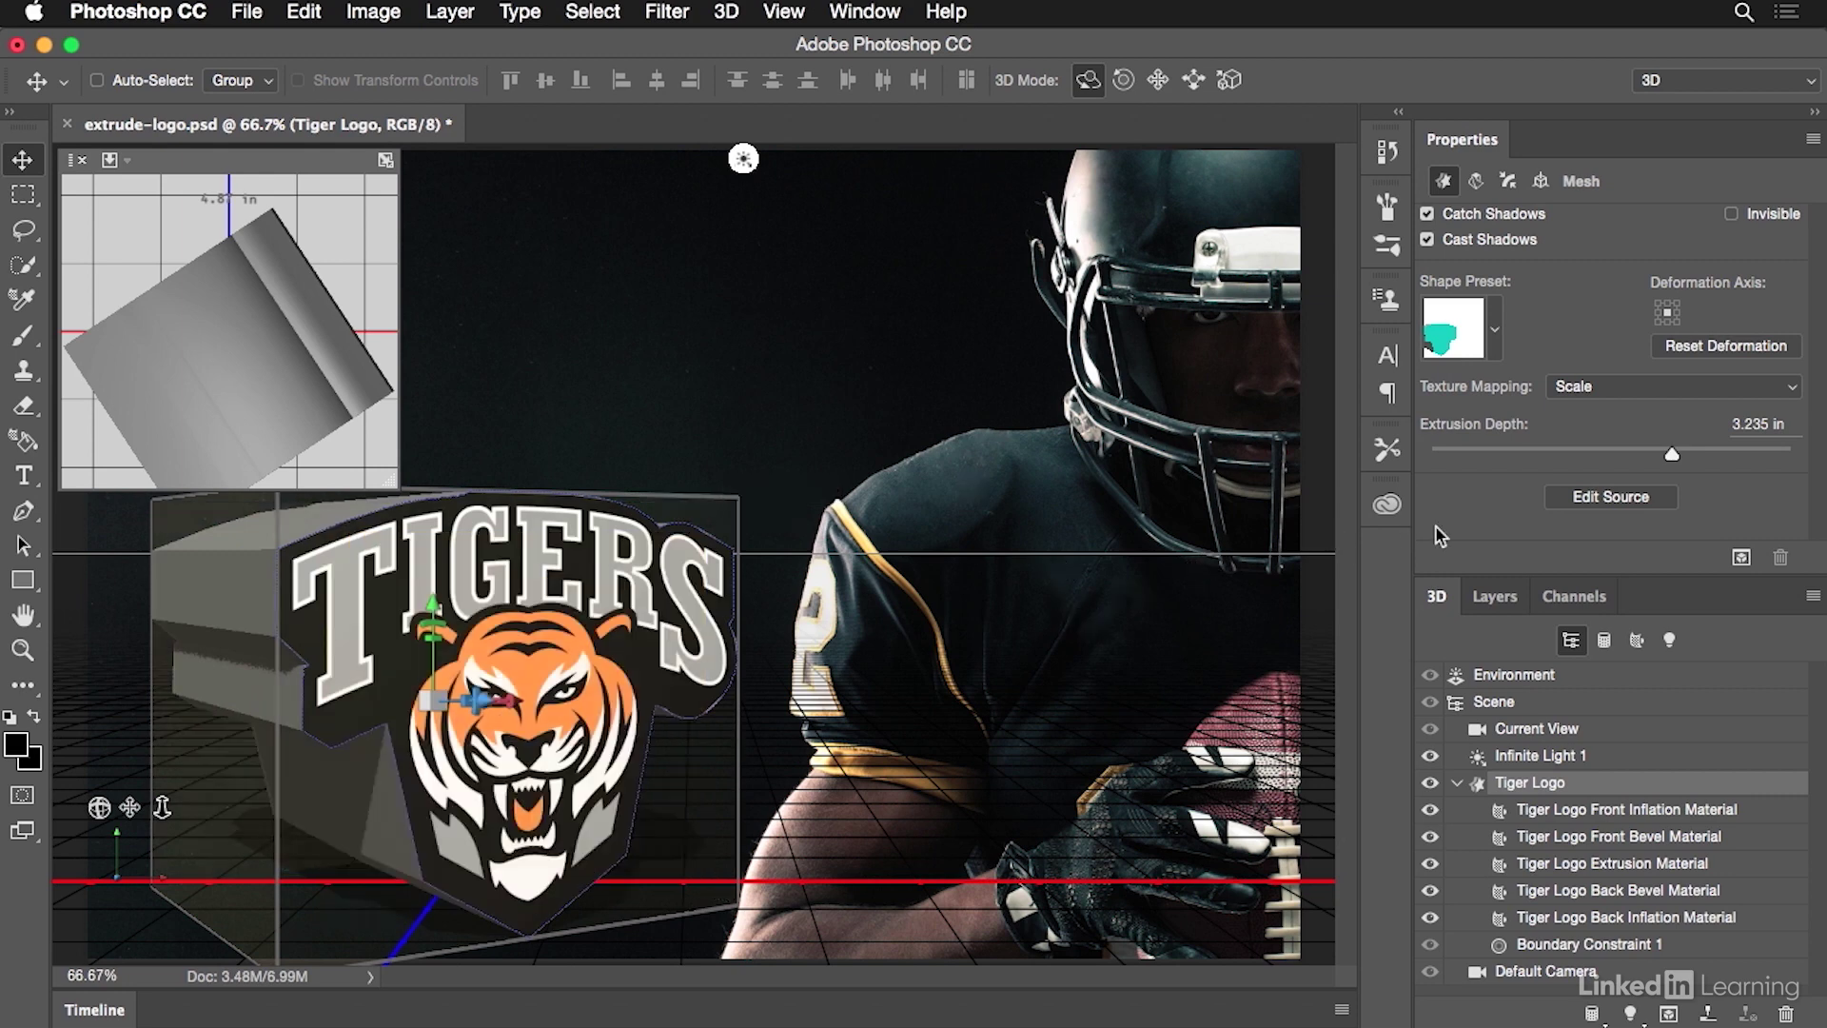
- Reduce the Tiger Logo's Extrusion Depth to 0.555 in for a thin badge
left_click_drag(1670, 461, 1624, 463)
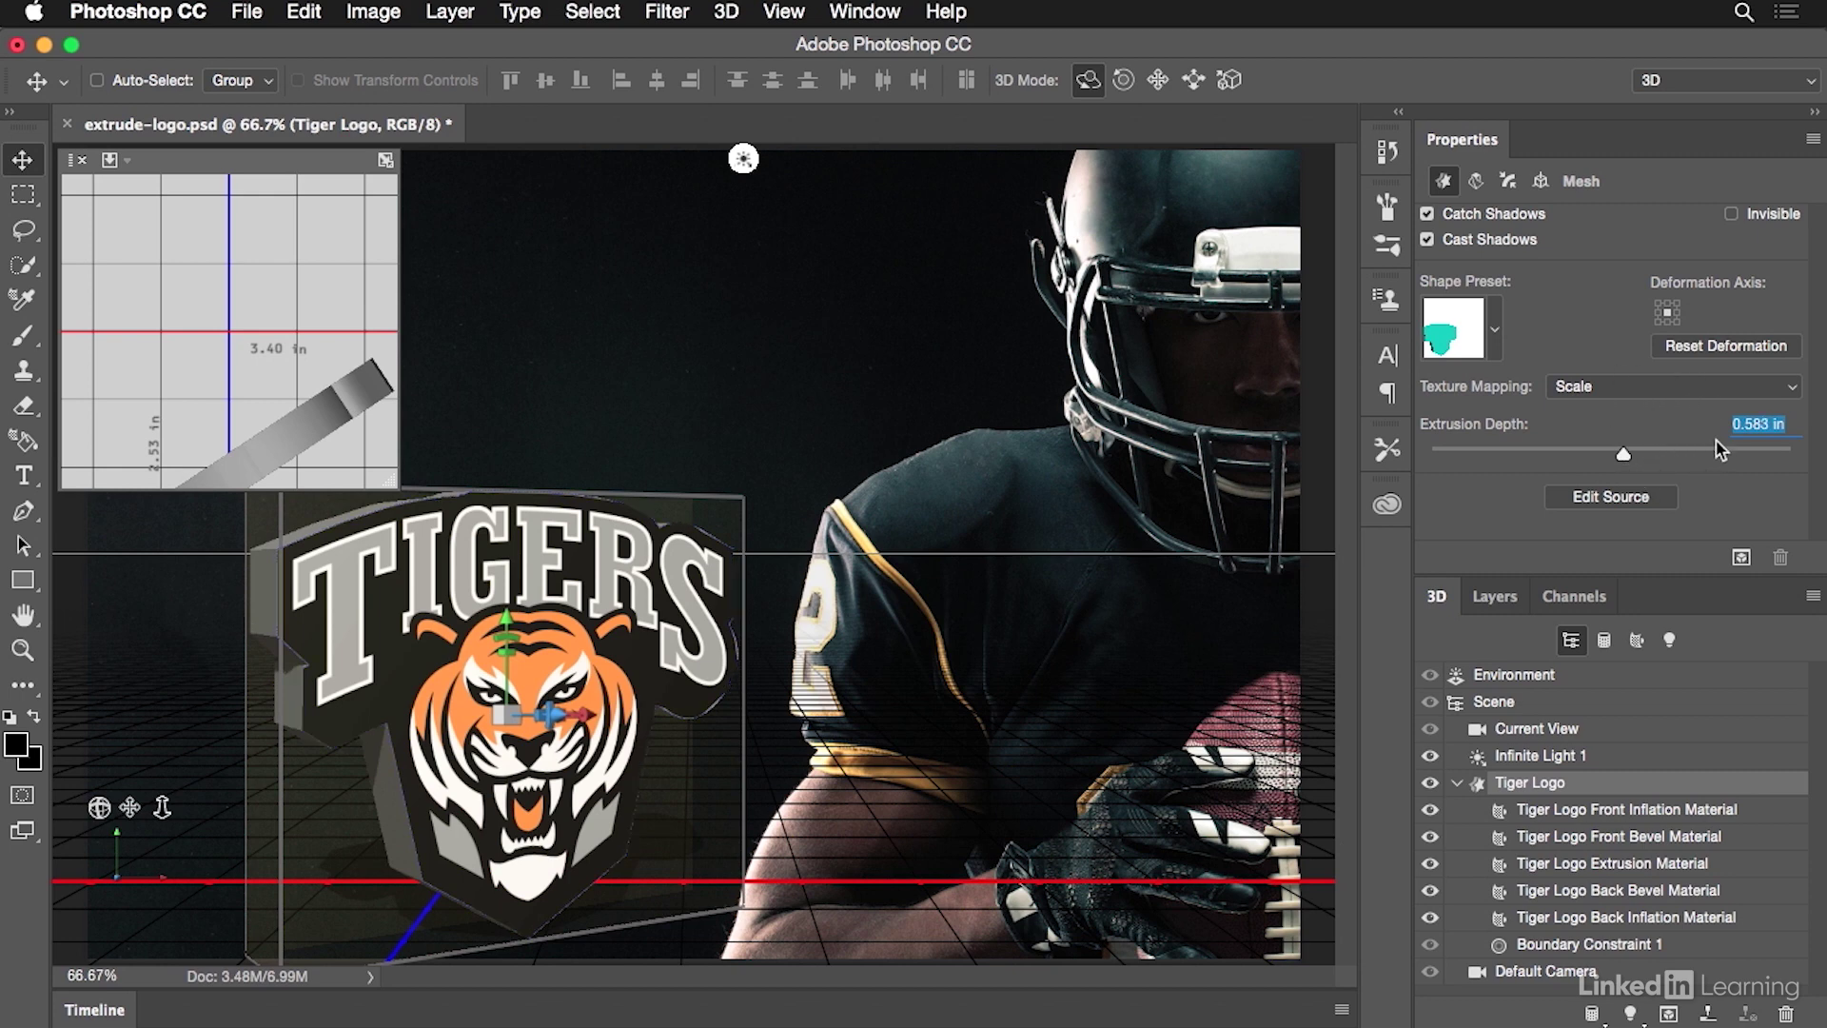
key("Down")
key("Down")
key("Down")
key("Down")
key("Down")
key("Down")
key("Down")
key("Down")
key("Down")
key("Down")
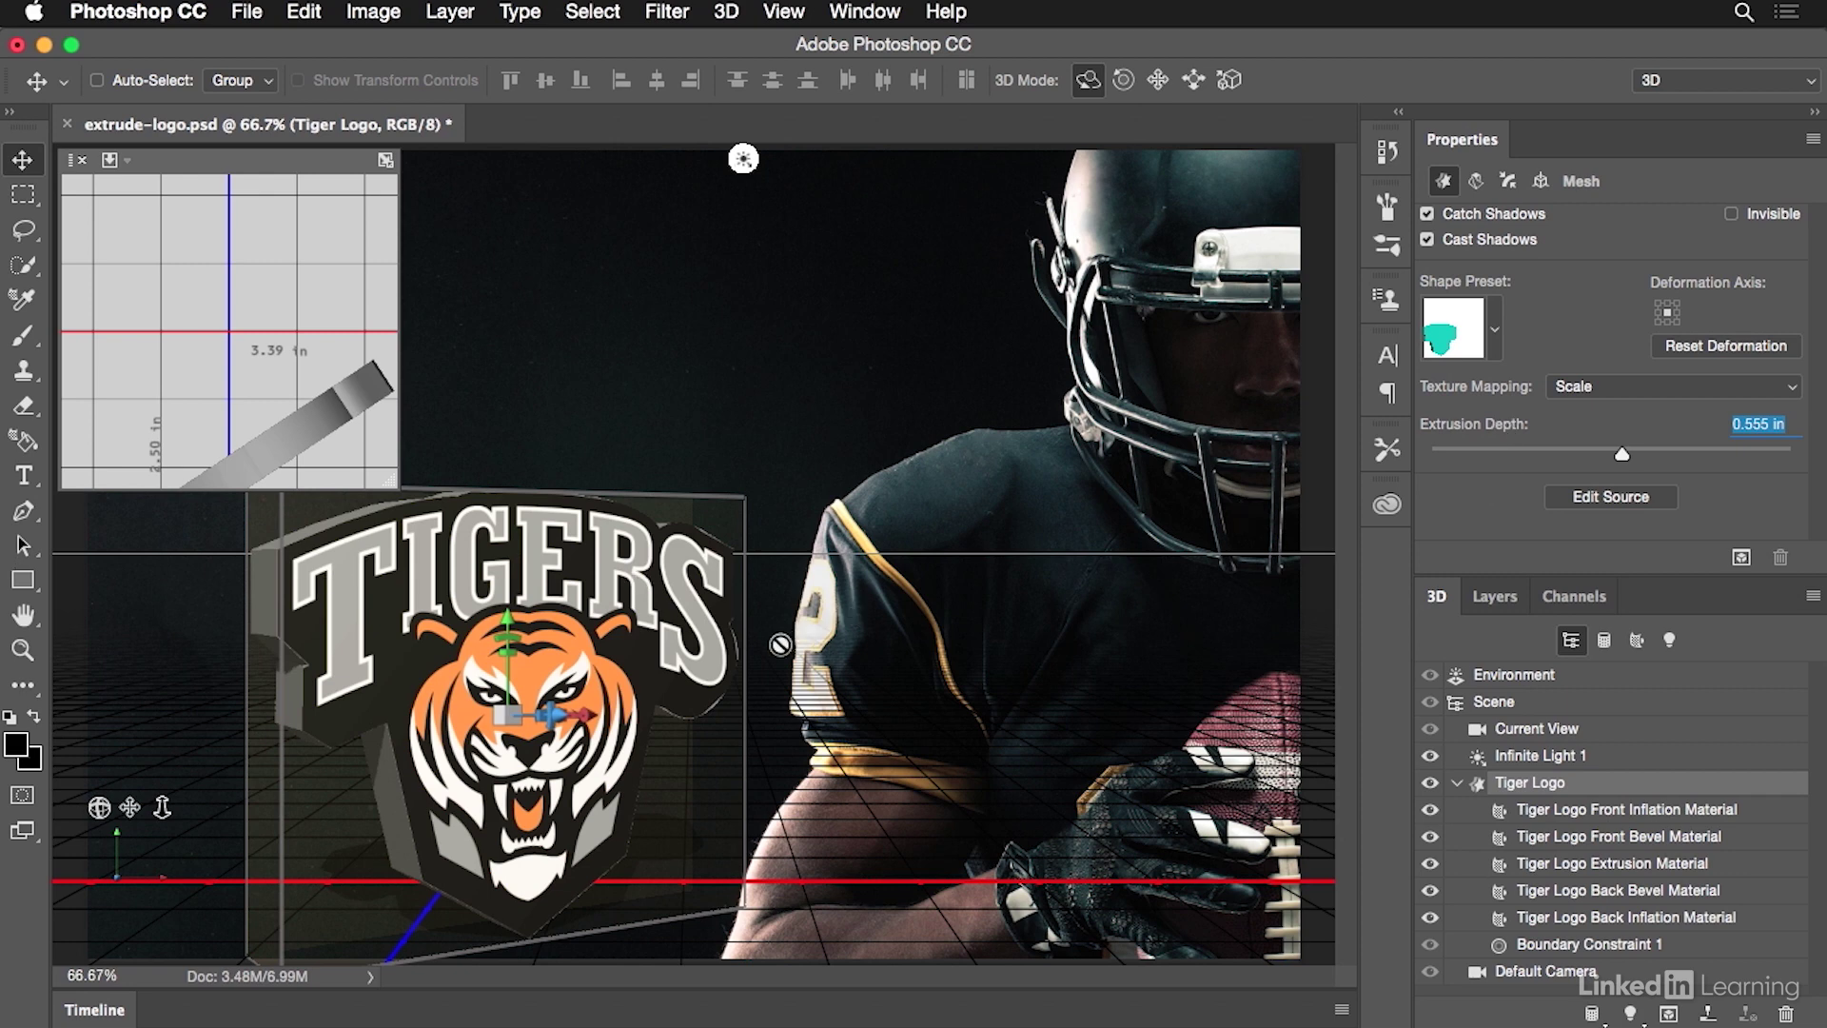
- Swing Infinite Light 1 to light the logo from above, casting a shadow on the ground plane
left_click(1584, 758)
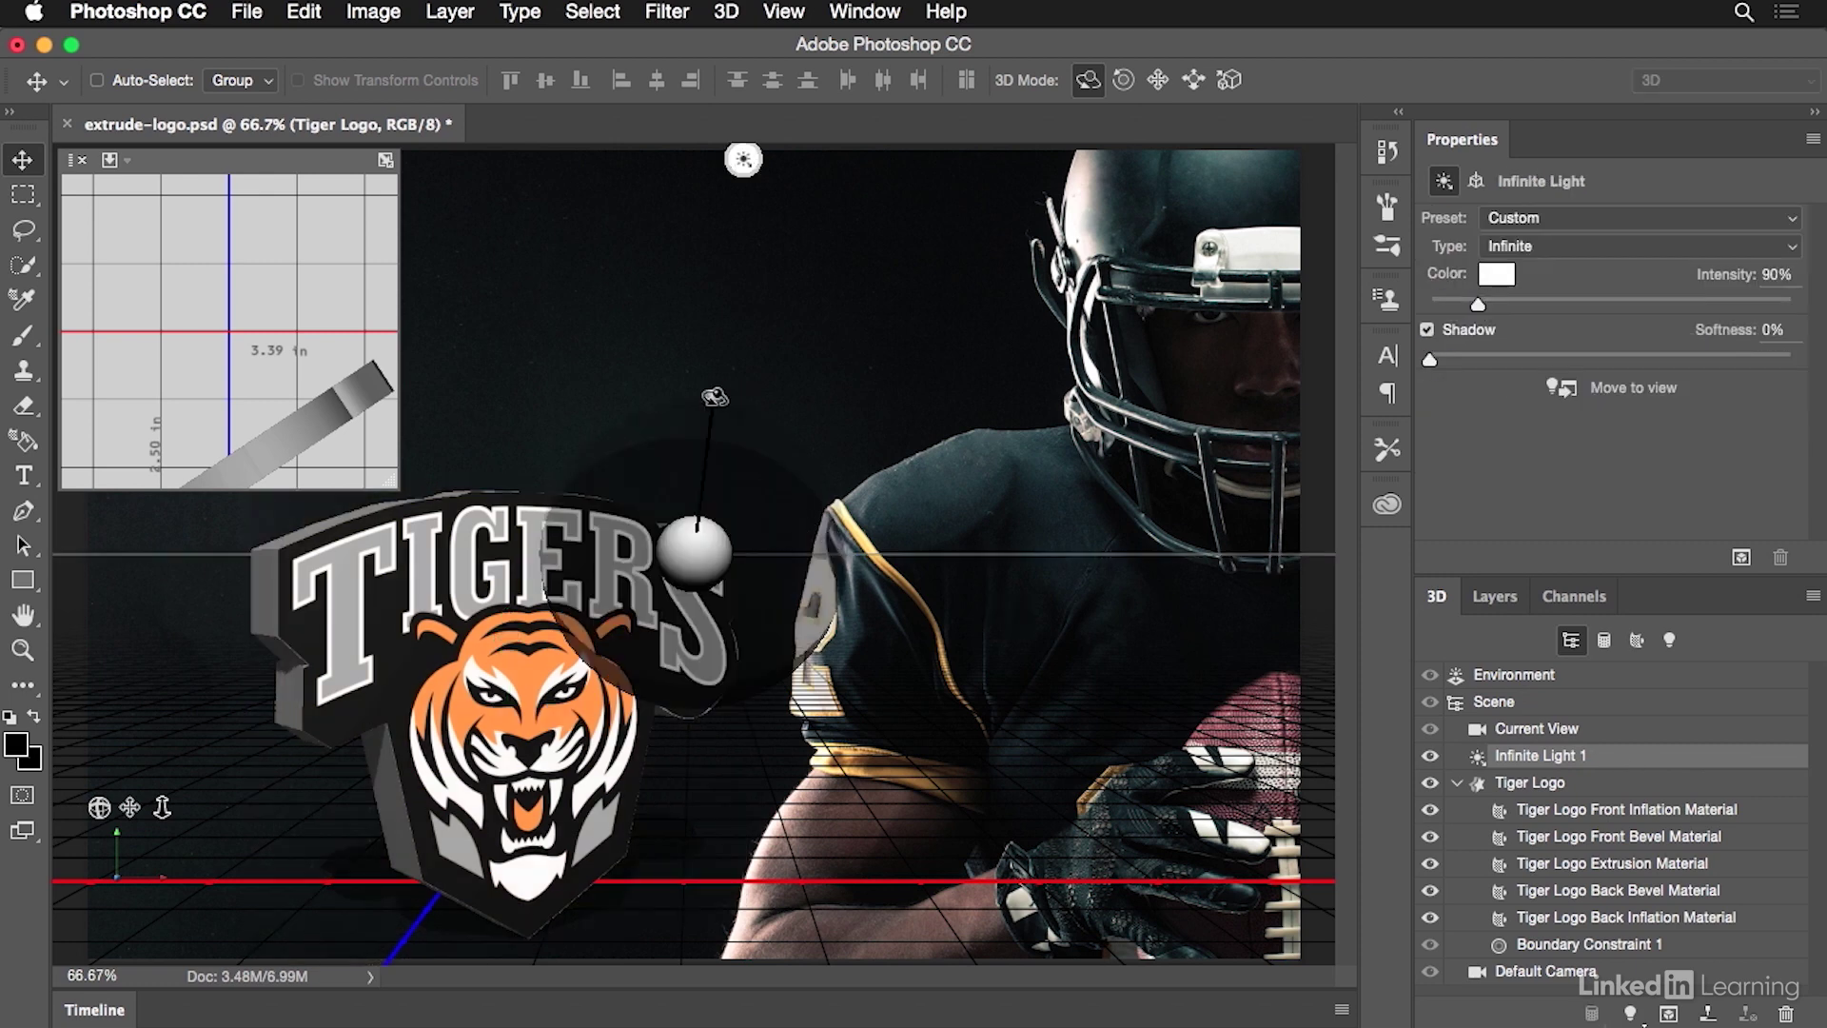
mouse_move(735, 407)
left_mouse_down()
mouse_move(837, 487)
mouse_move(800, 393)
mouse_move(820, 447)
mouse_move(753, 369)
mouse_move(768, 322)
mouse_move(767, 343)
mouse_move(700, 350)
mouse_move(751, 384)
left_mouse_up()
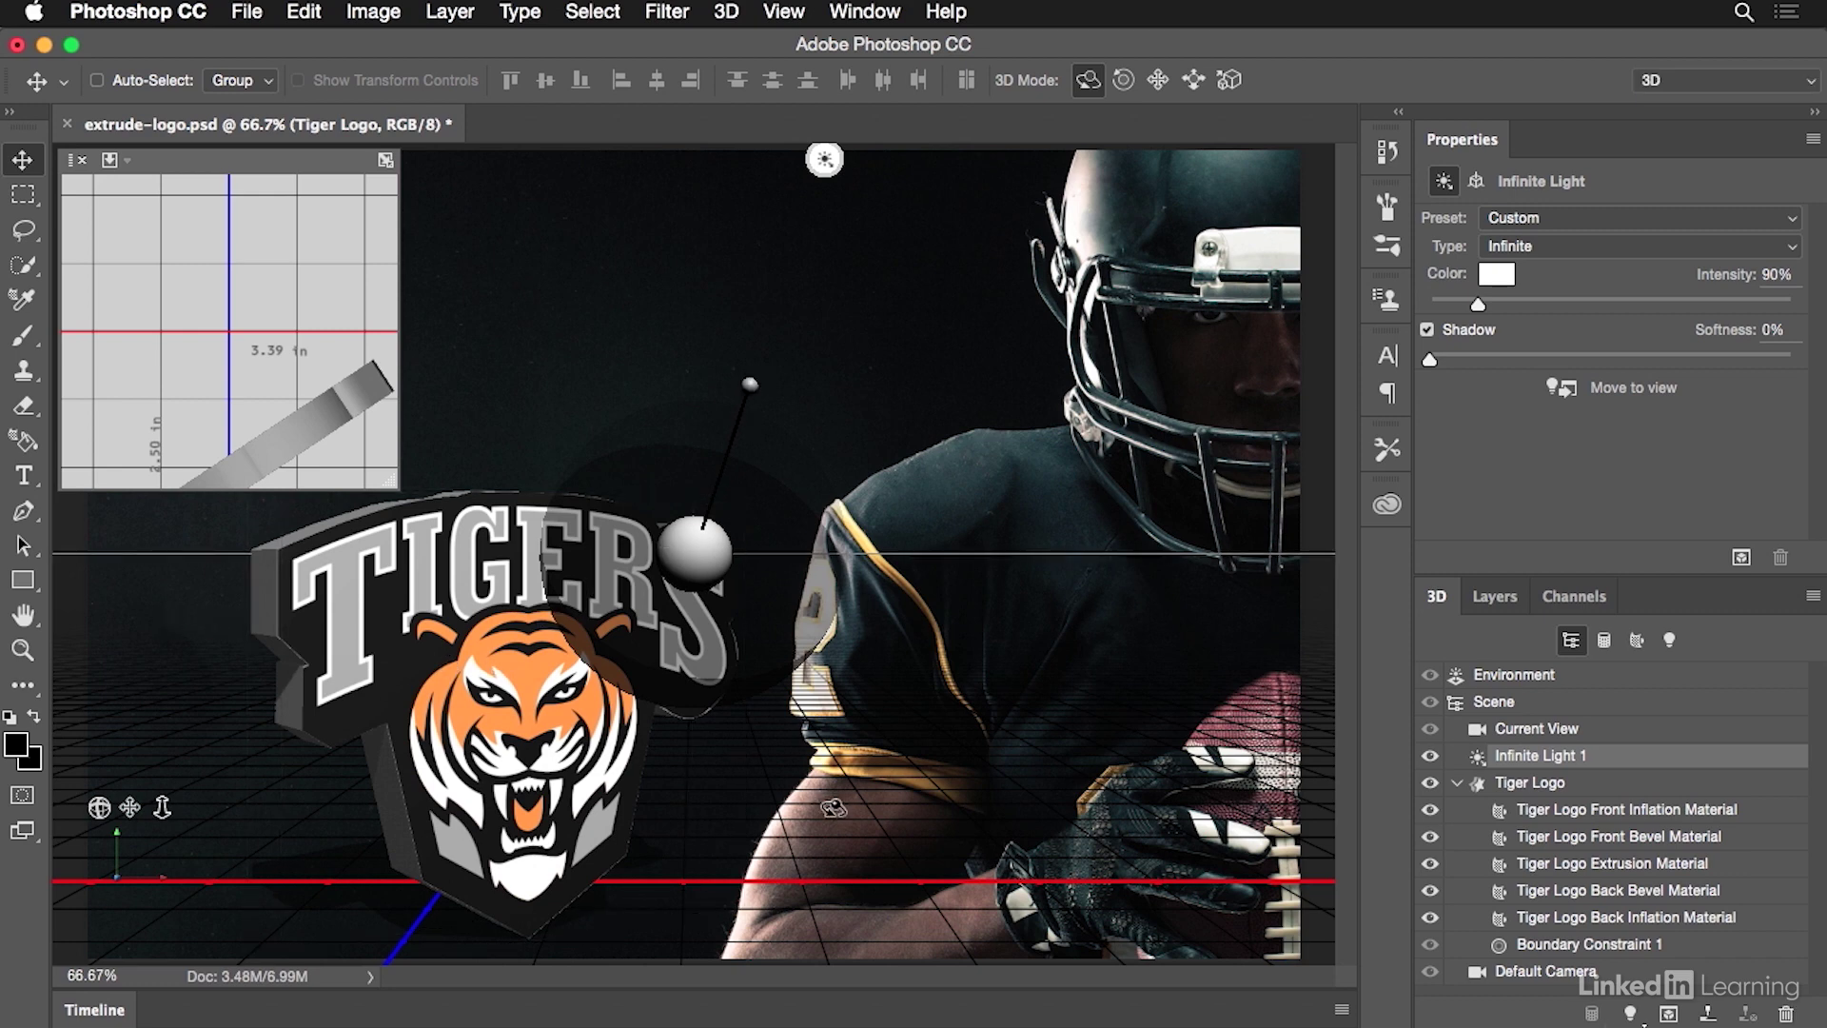
left_click_drag(754, 388, 752, 388)
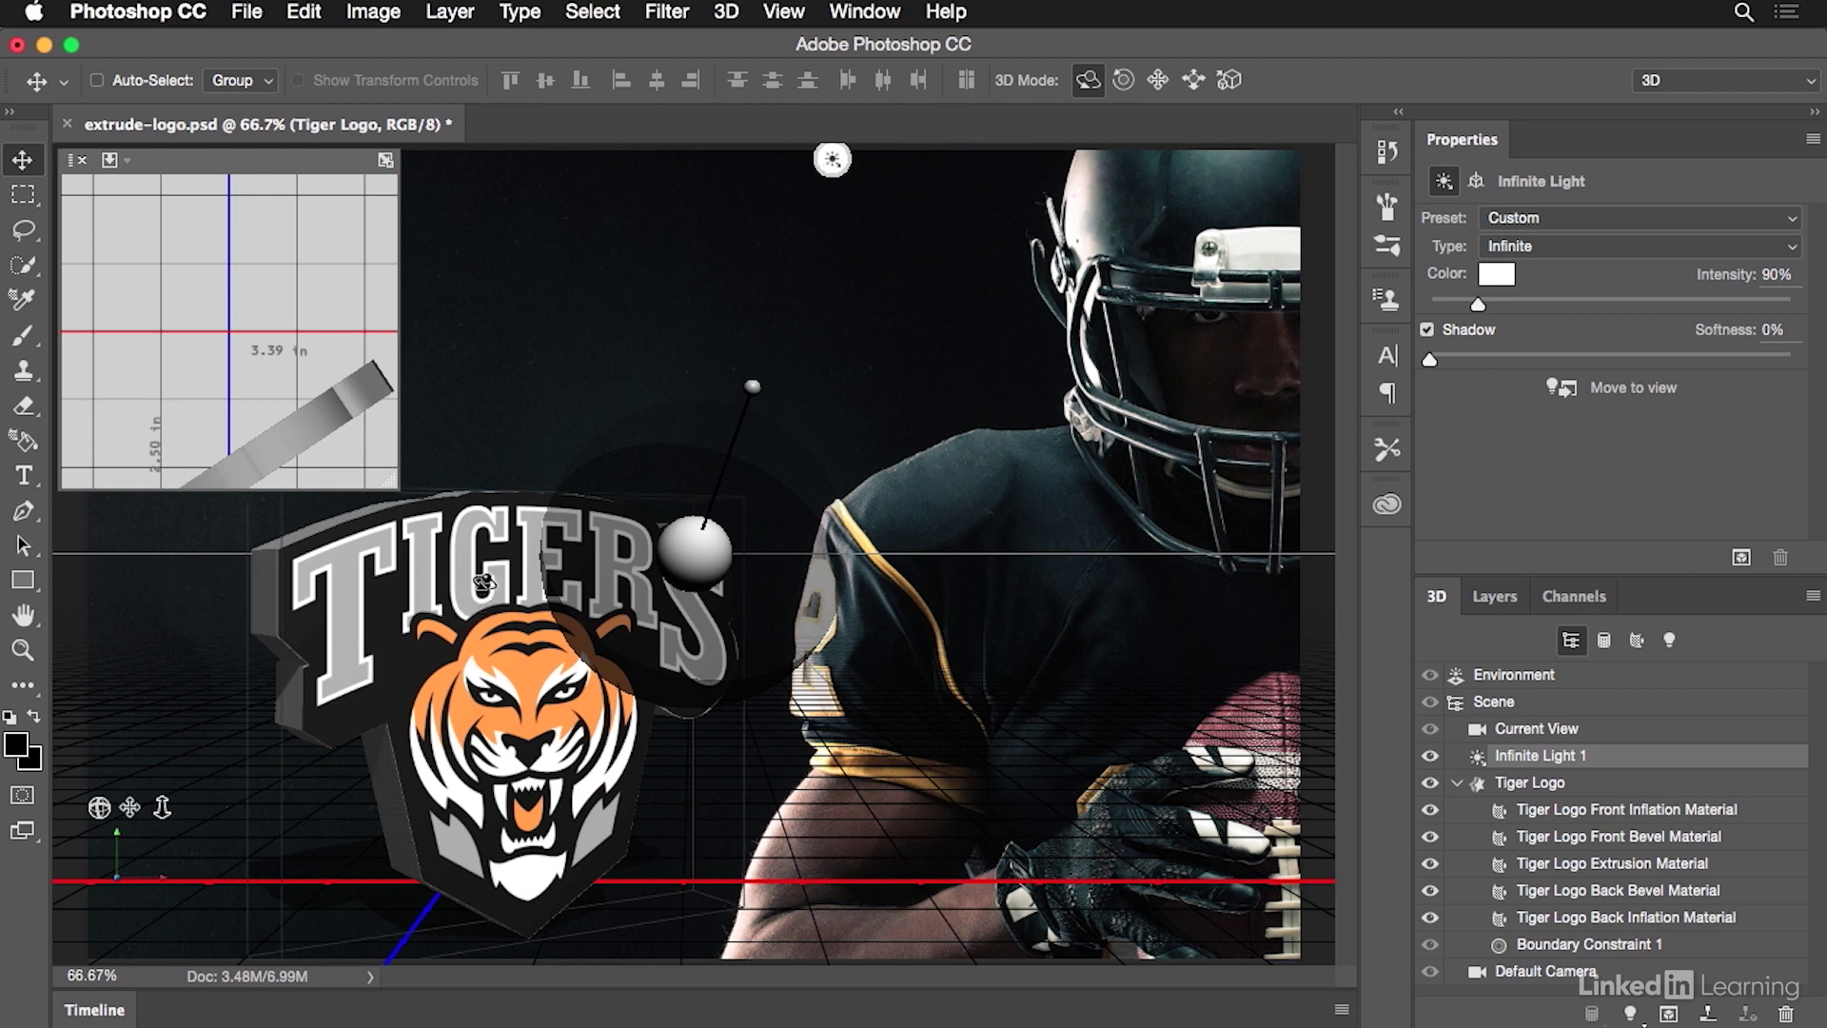
left_click(445, 654)
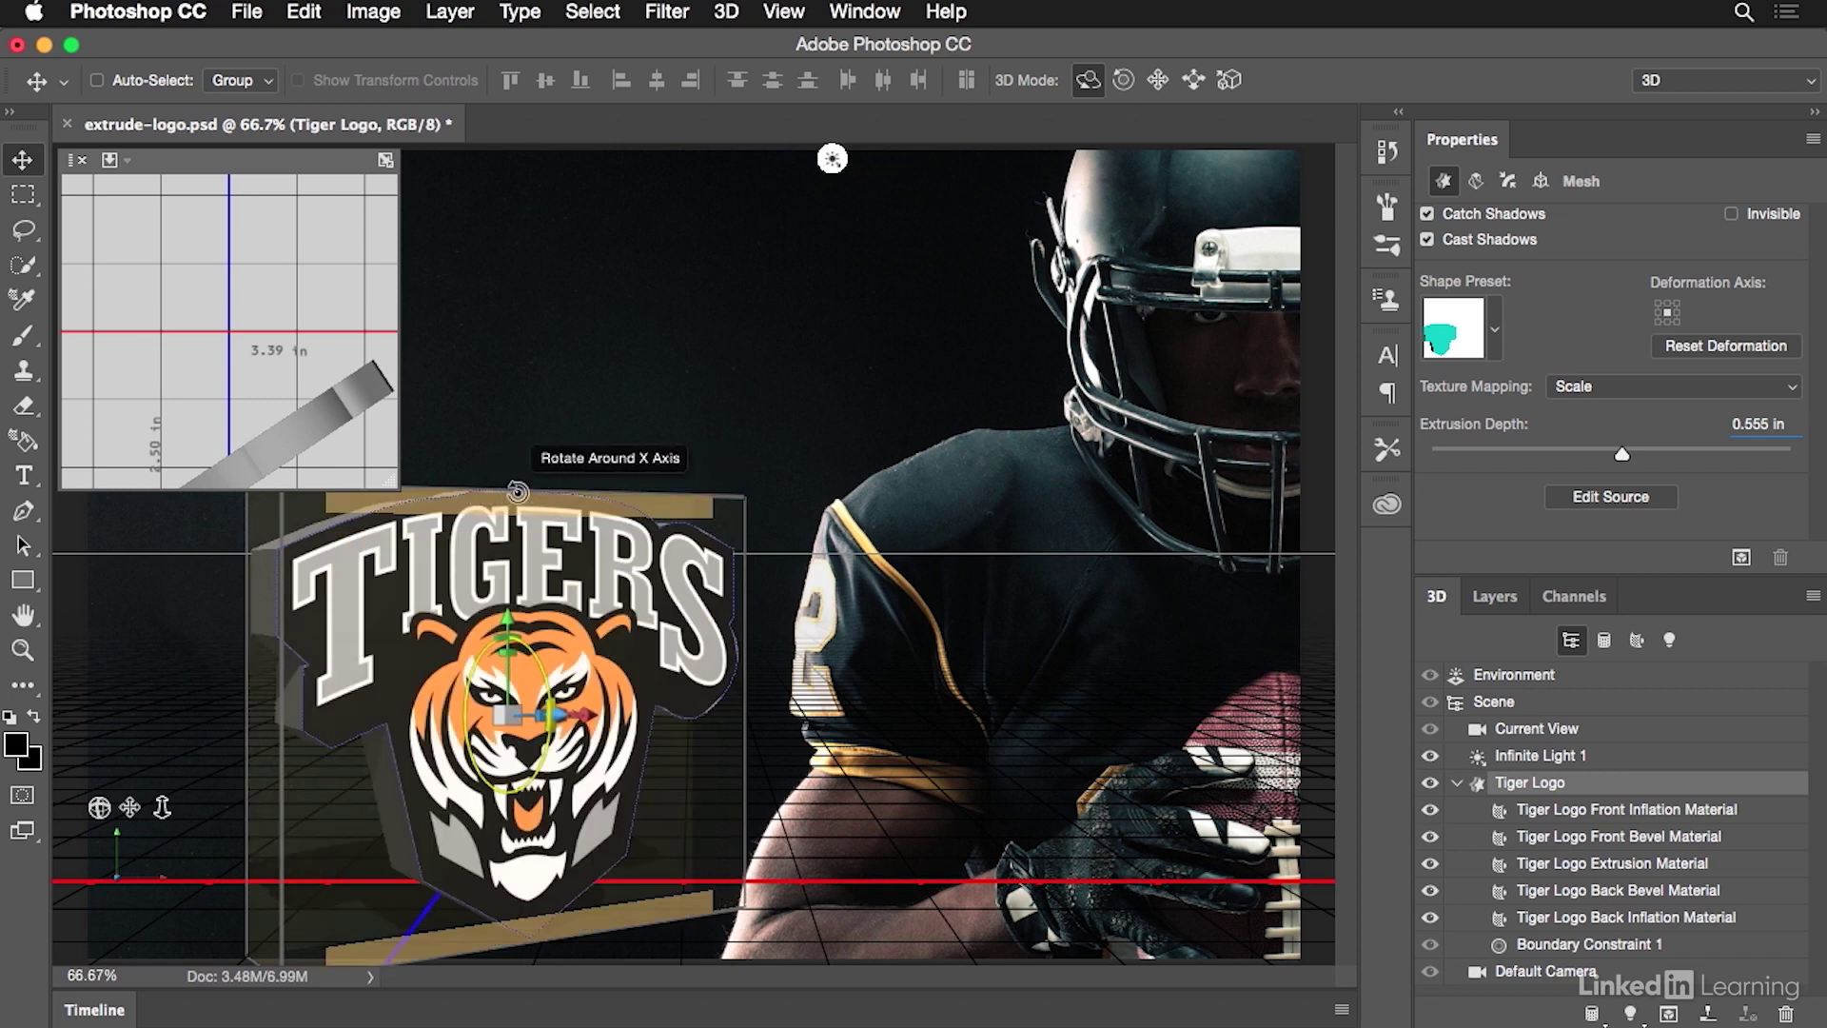
- Tilt the logo back about 5.1° on its X axis and turn it slightly around Y
left_click_drag(521, 491, 539, 739)
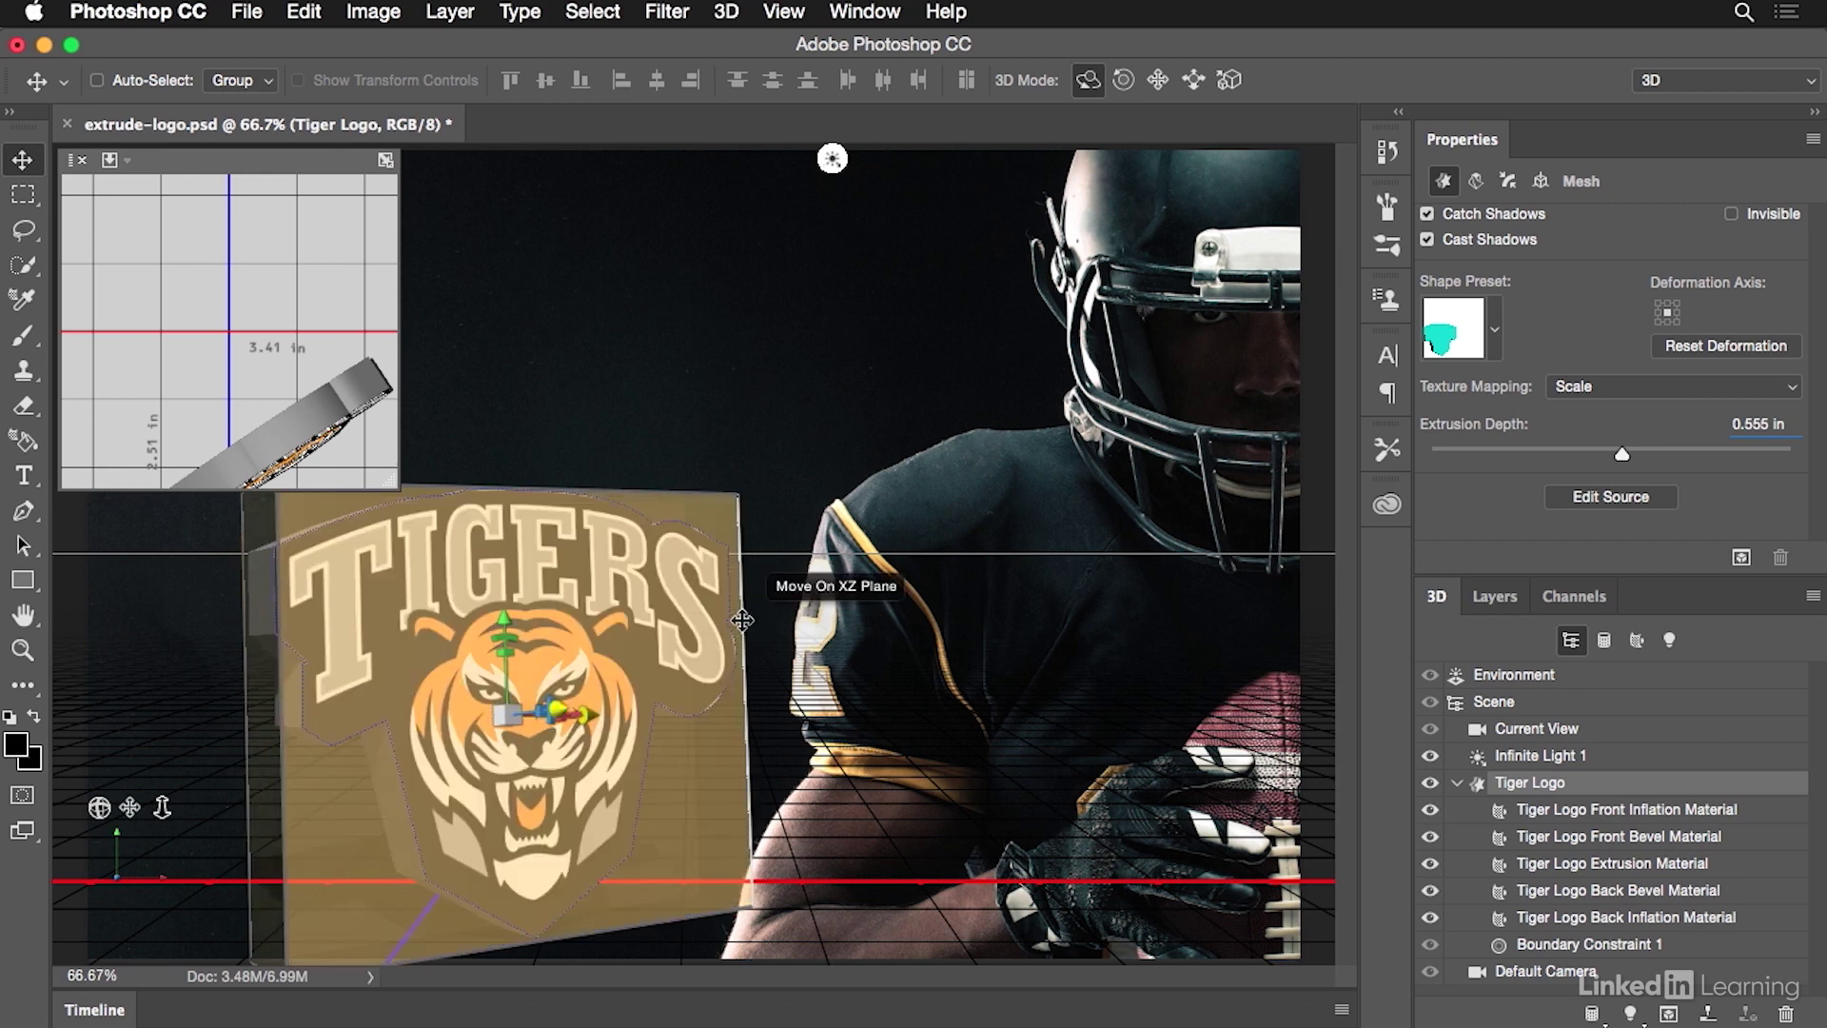
left_click_drag(743, 620, 674, 632)
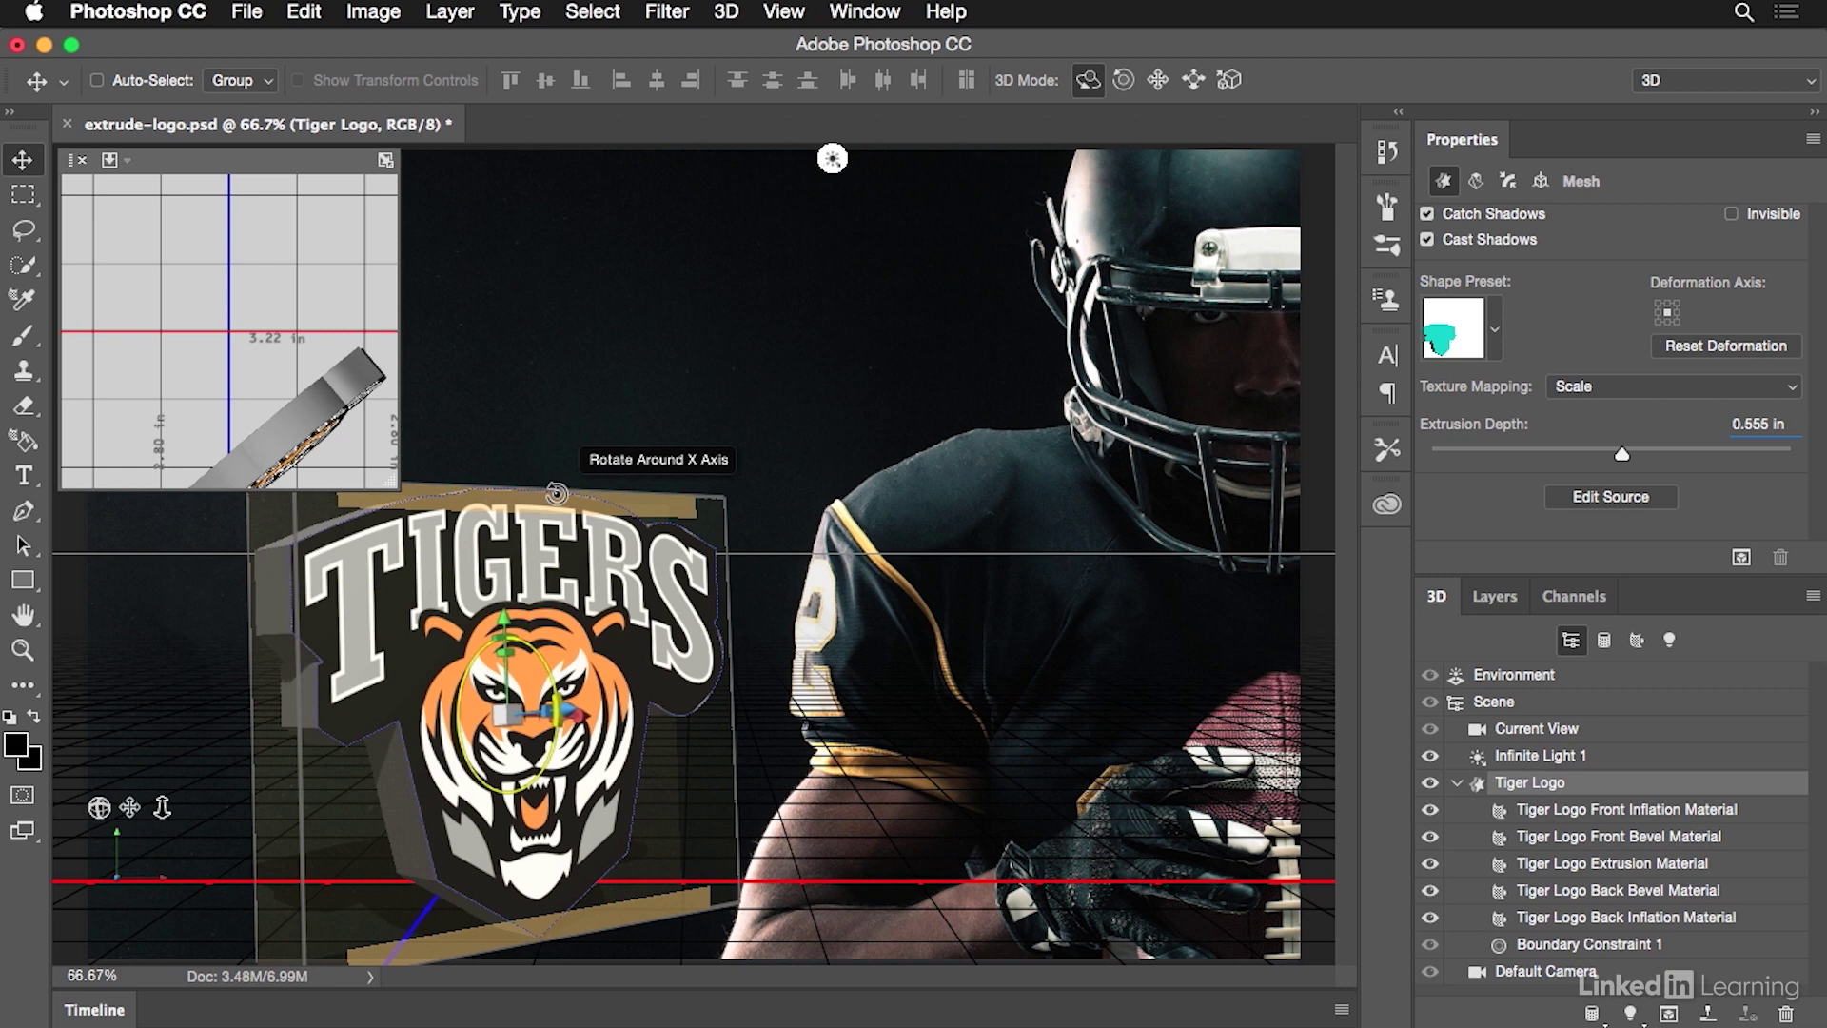
left_click_drag(558, 489, 638, 522)
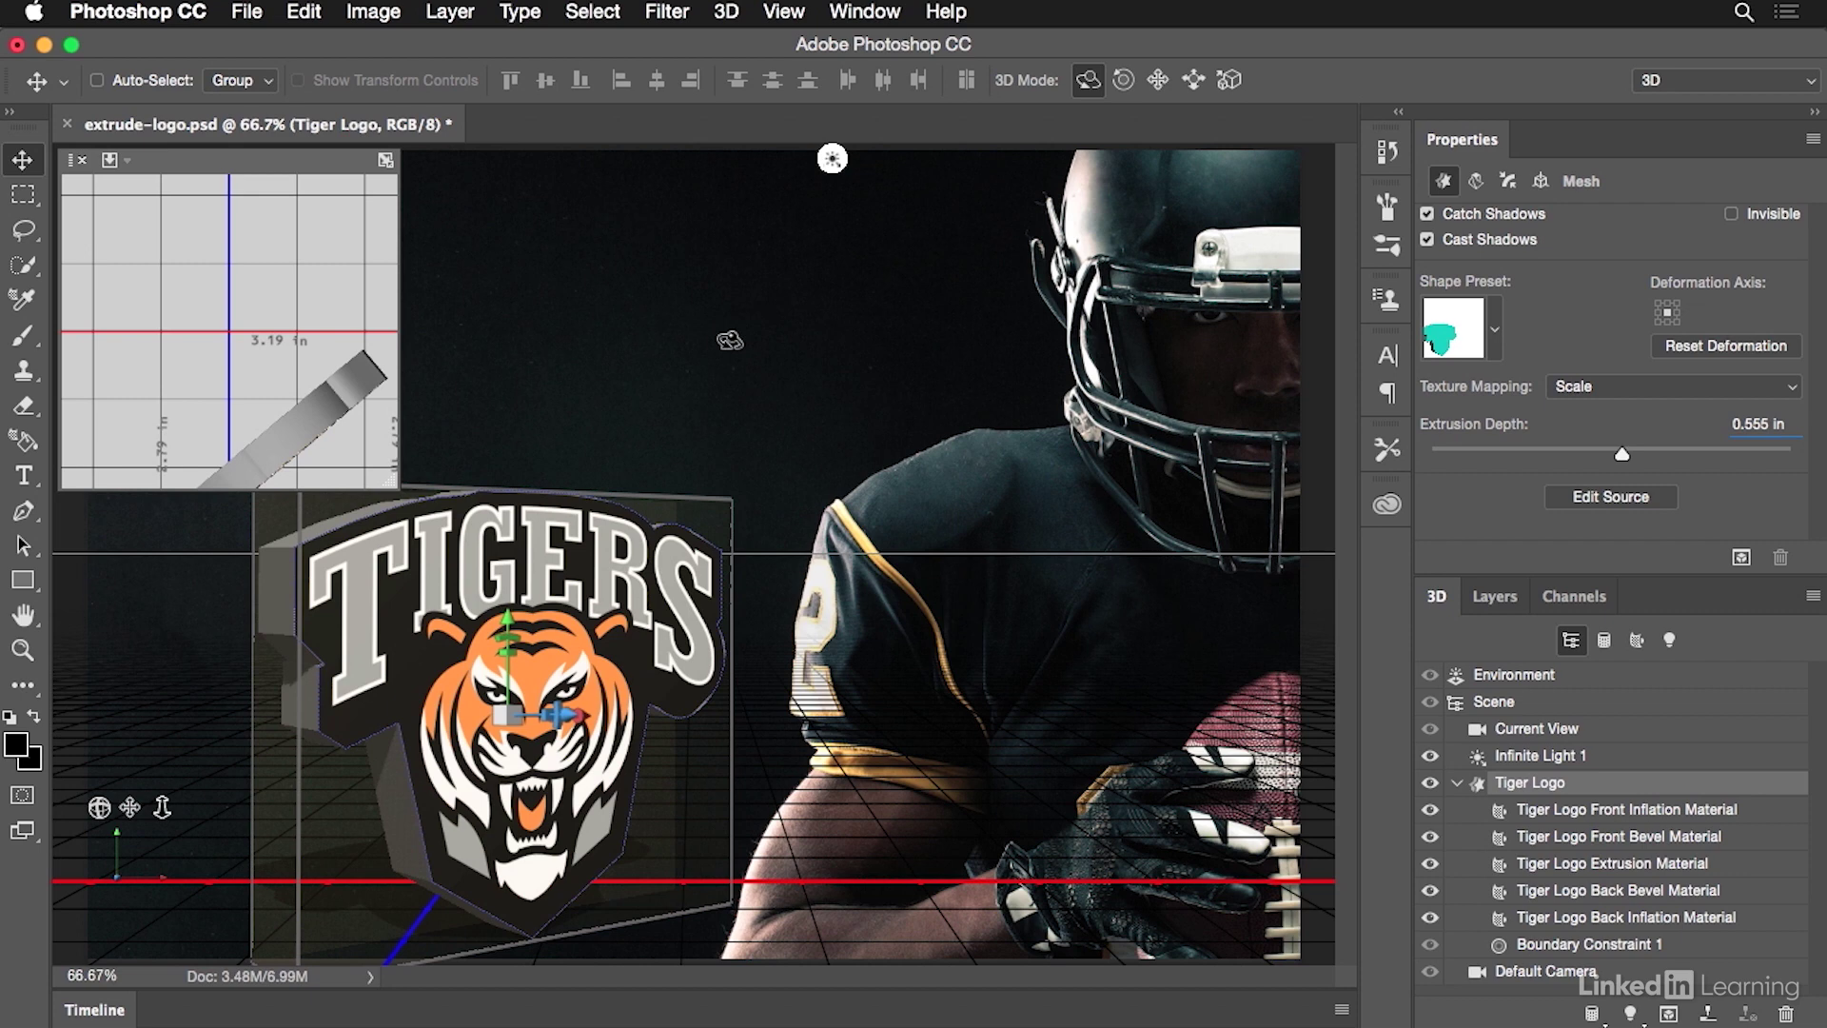
key("super+minus")
- Show the layer list with Tiger Logo's texture entries collapsed, previewing the scene without 3D overlays
left_click(1291, 405)
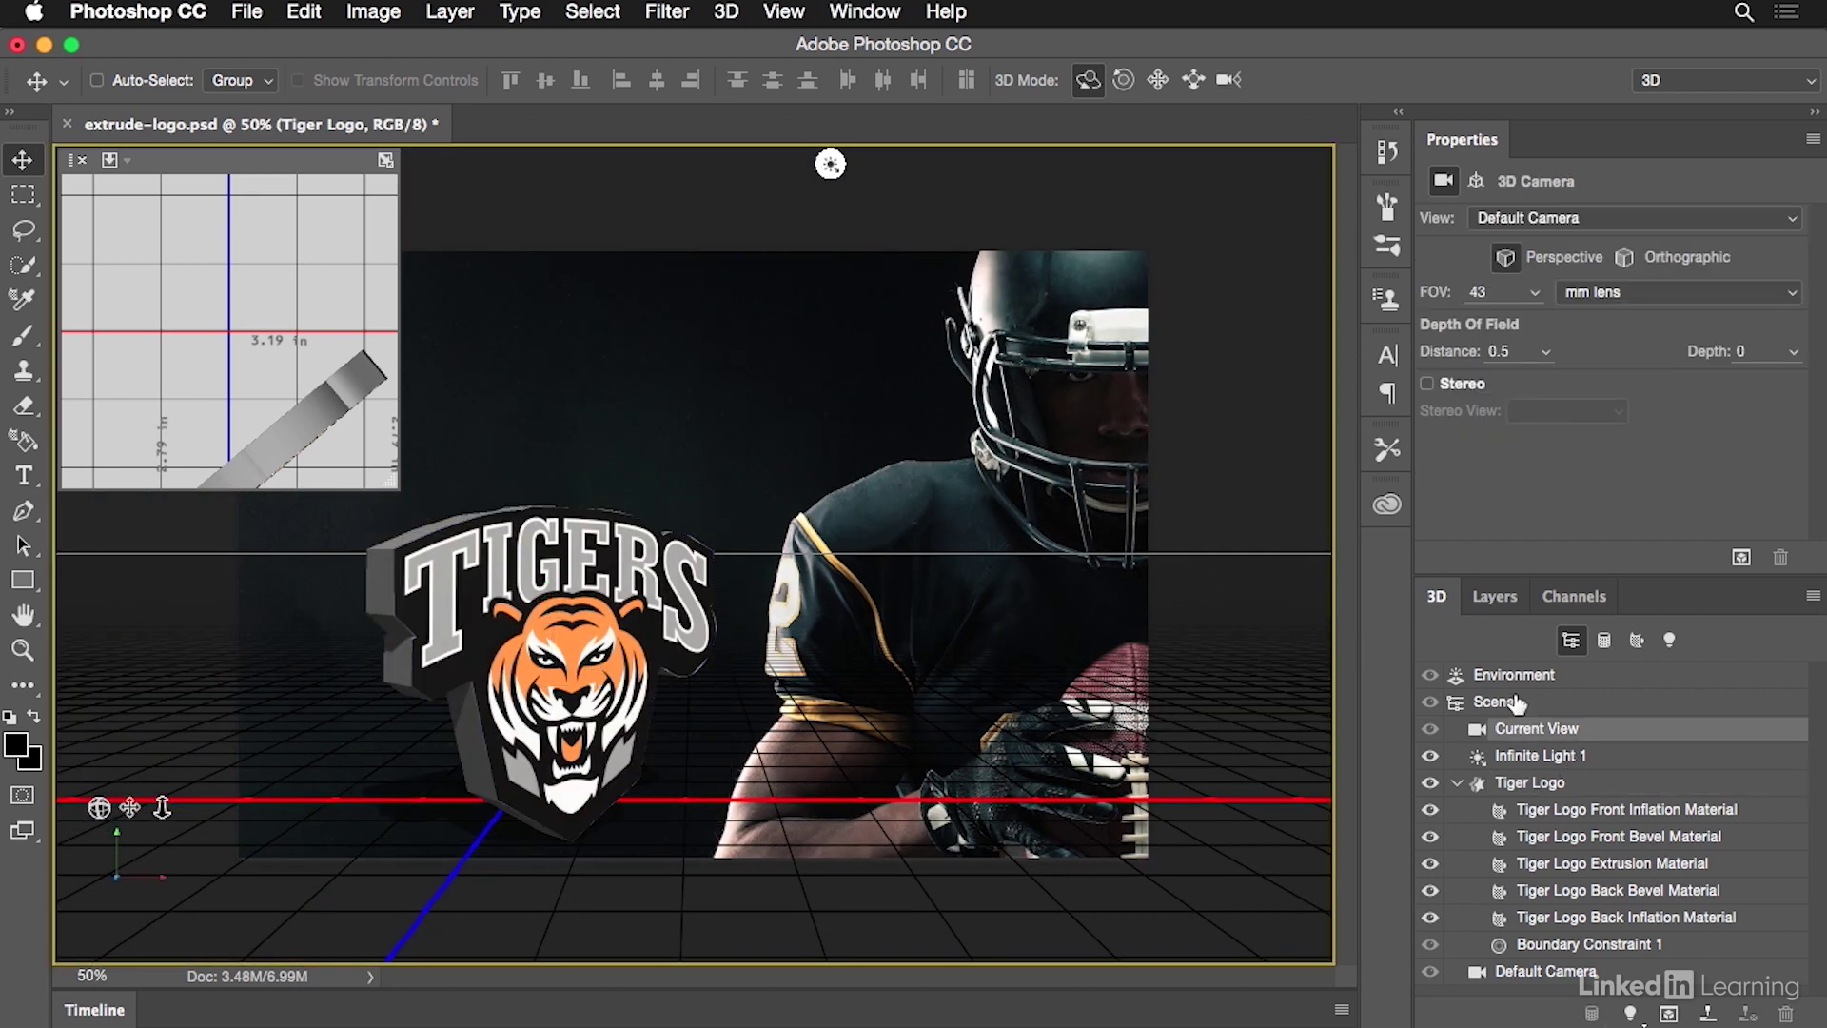
left_click(1493, 596)
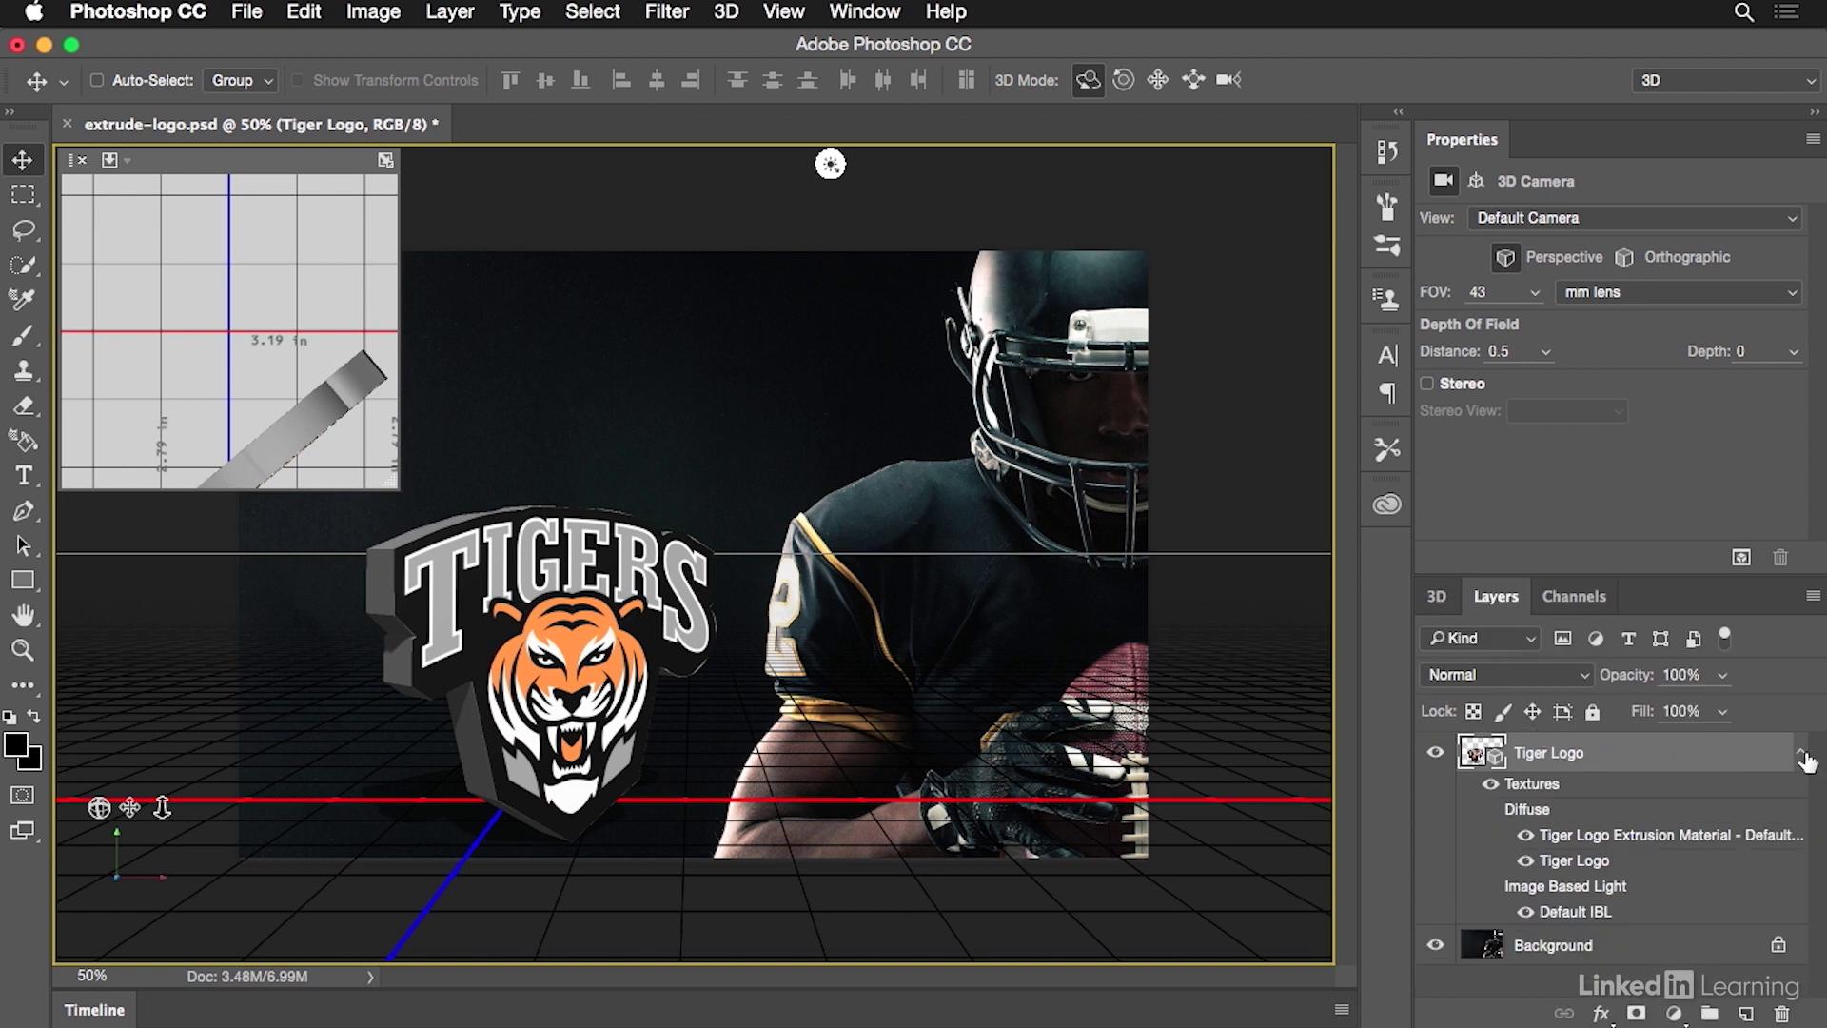
left_click(1801, 753)
left_click(1633, 797)
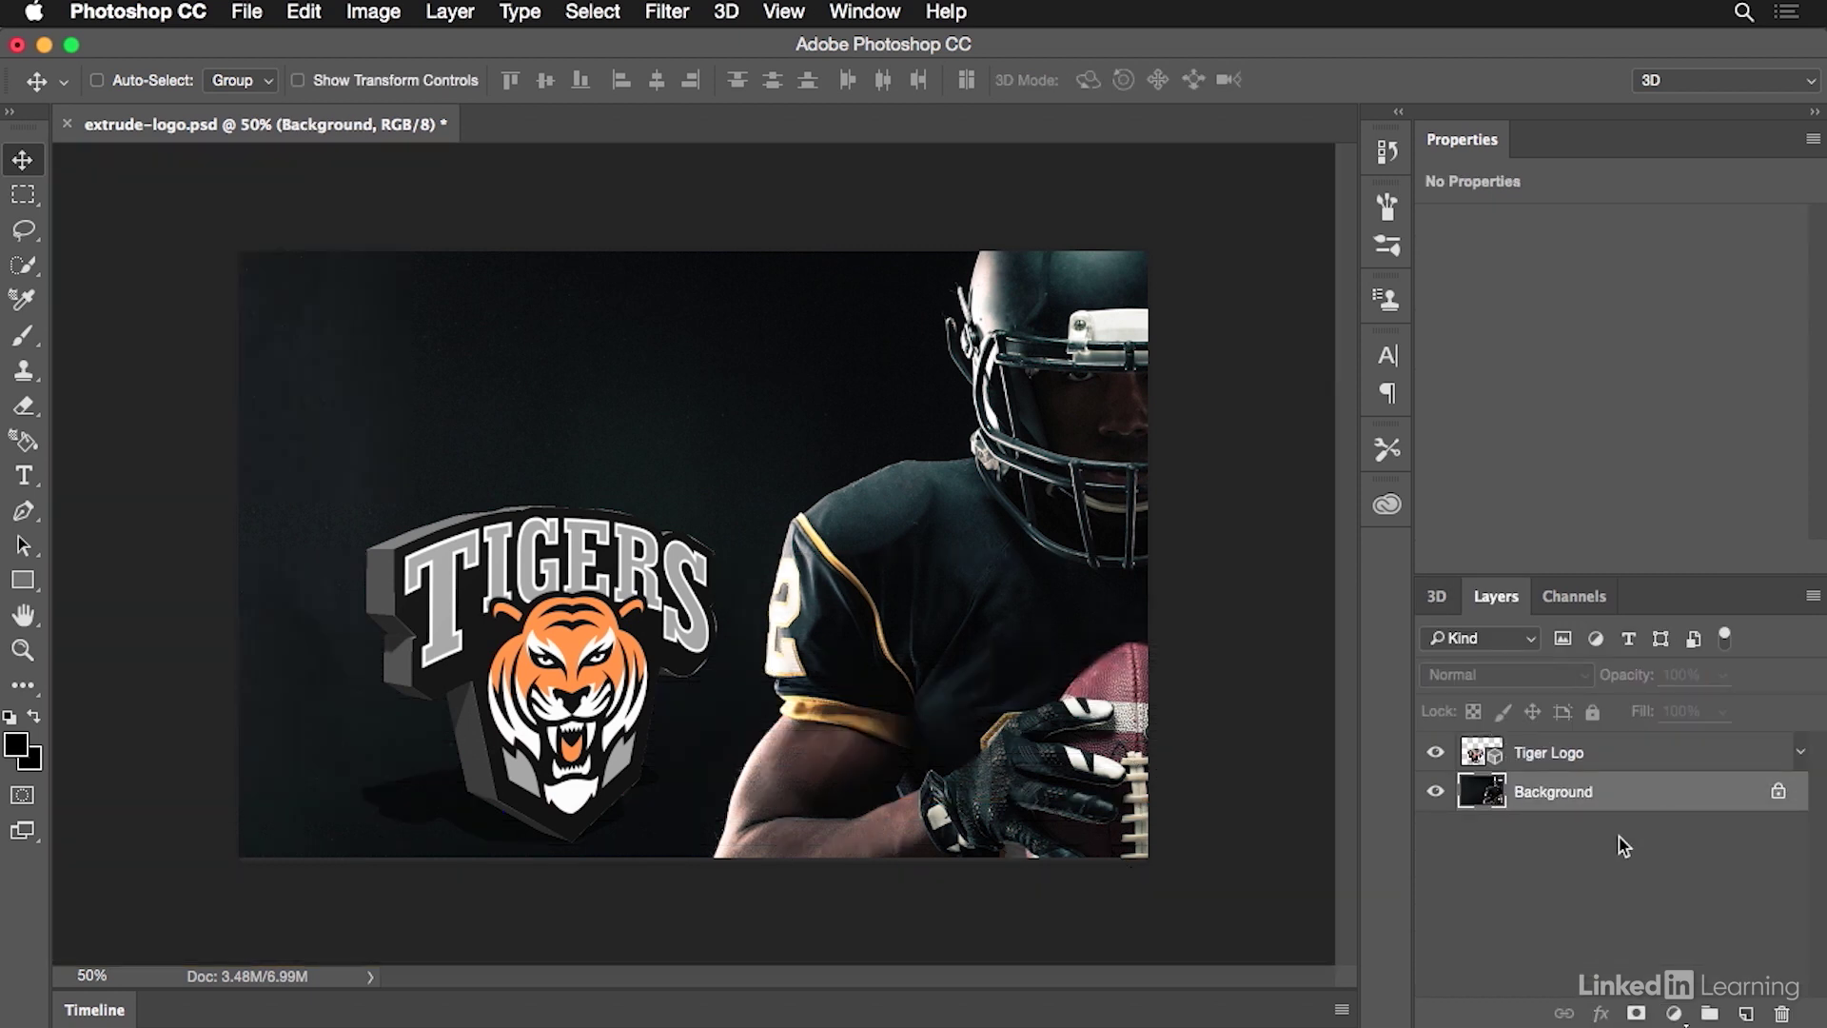
left_click(1619, 754)
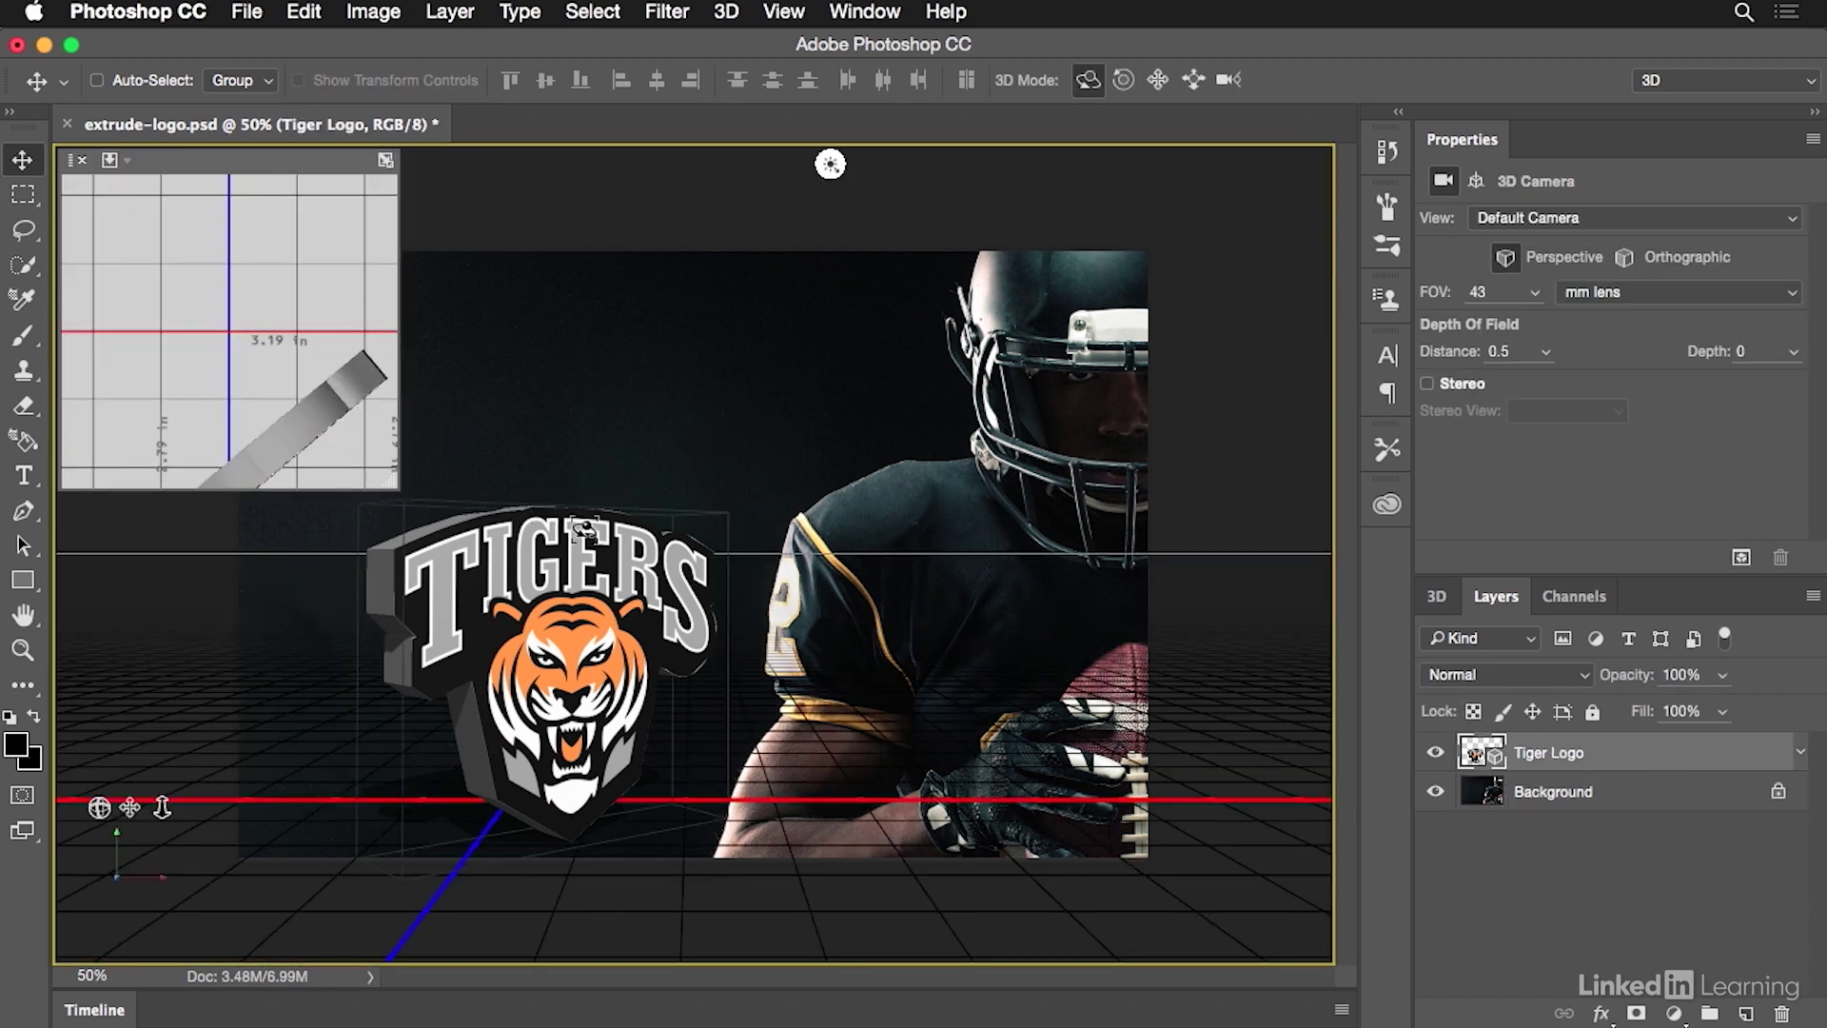
- Slide the 3D logo left along its X axis and preview the new placement
left_click(576, 582)
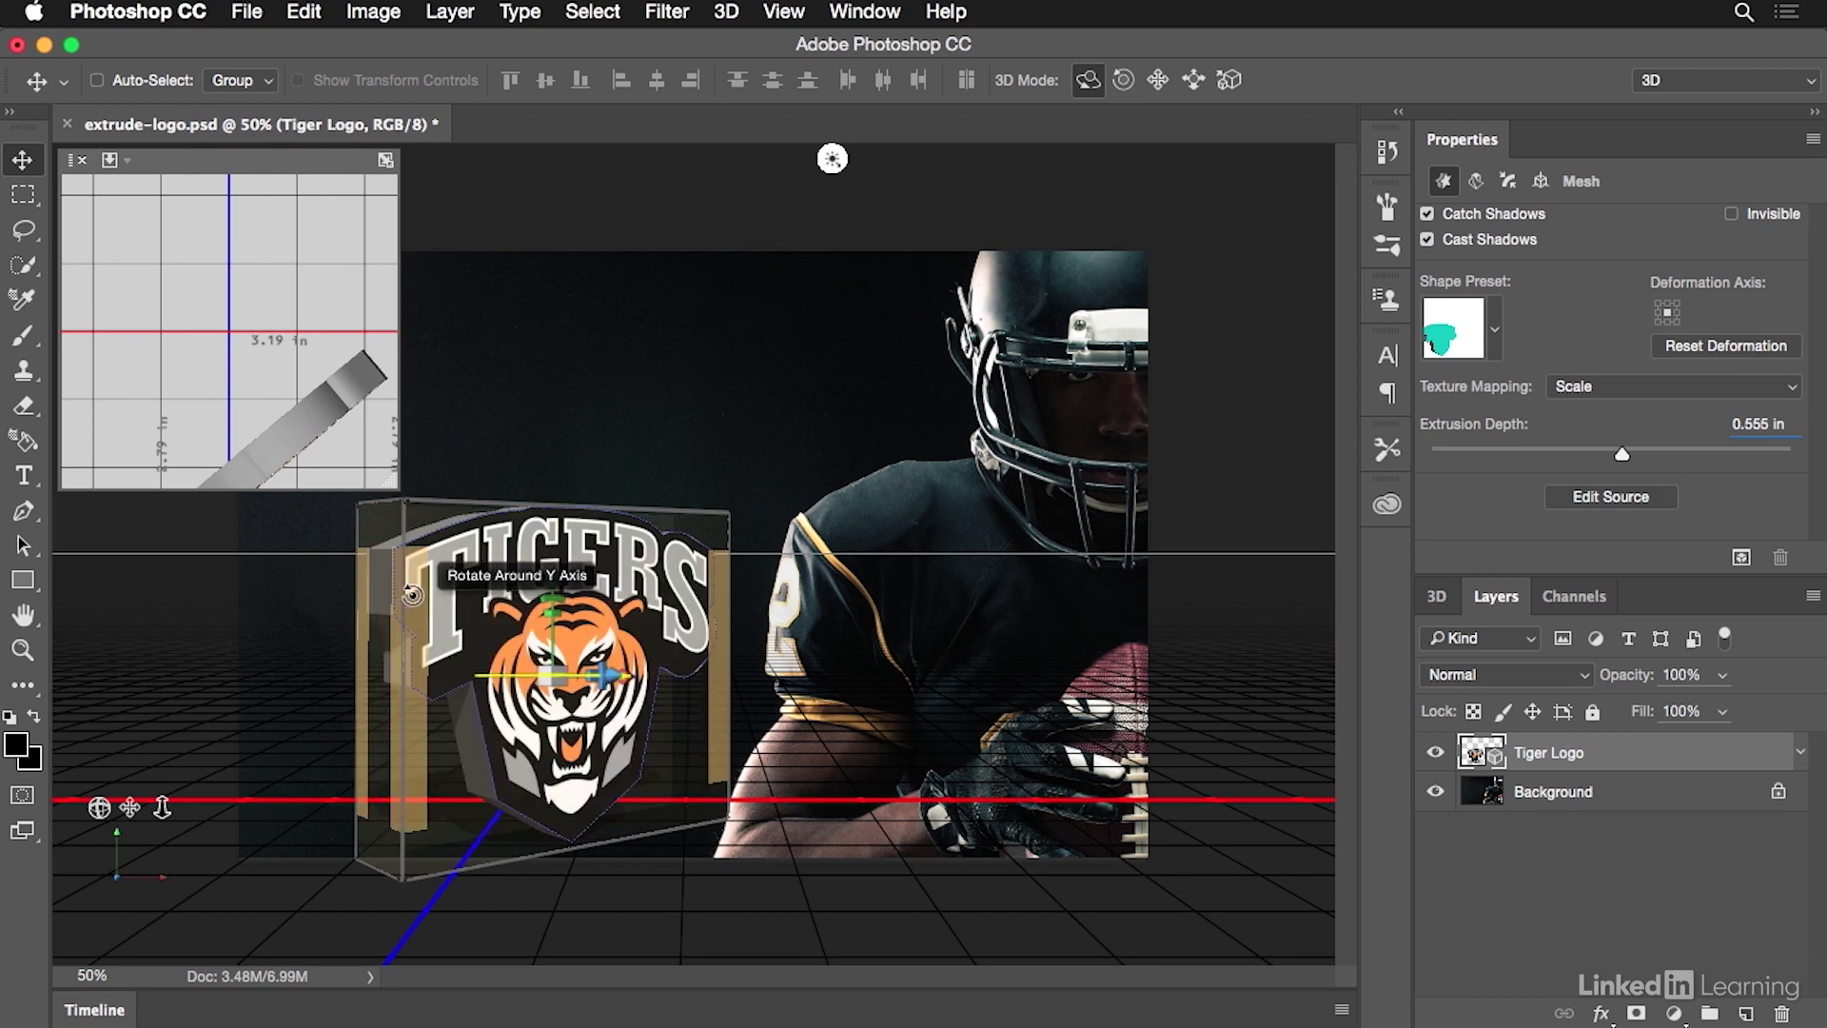
left_click_drag(384, 577, 267, 372)
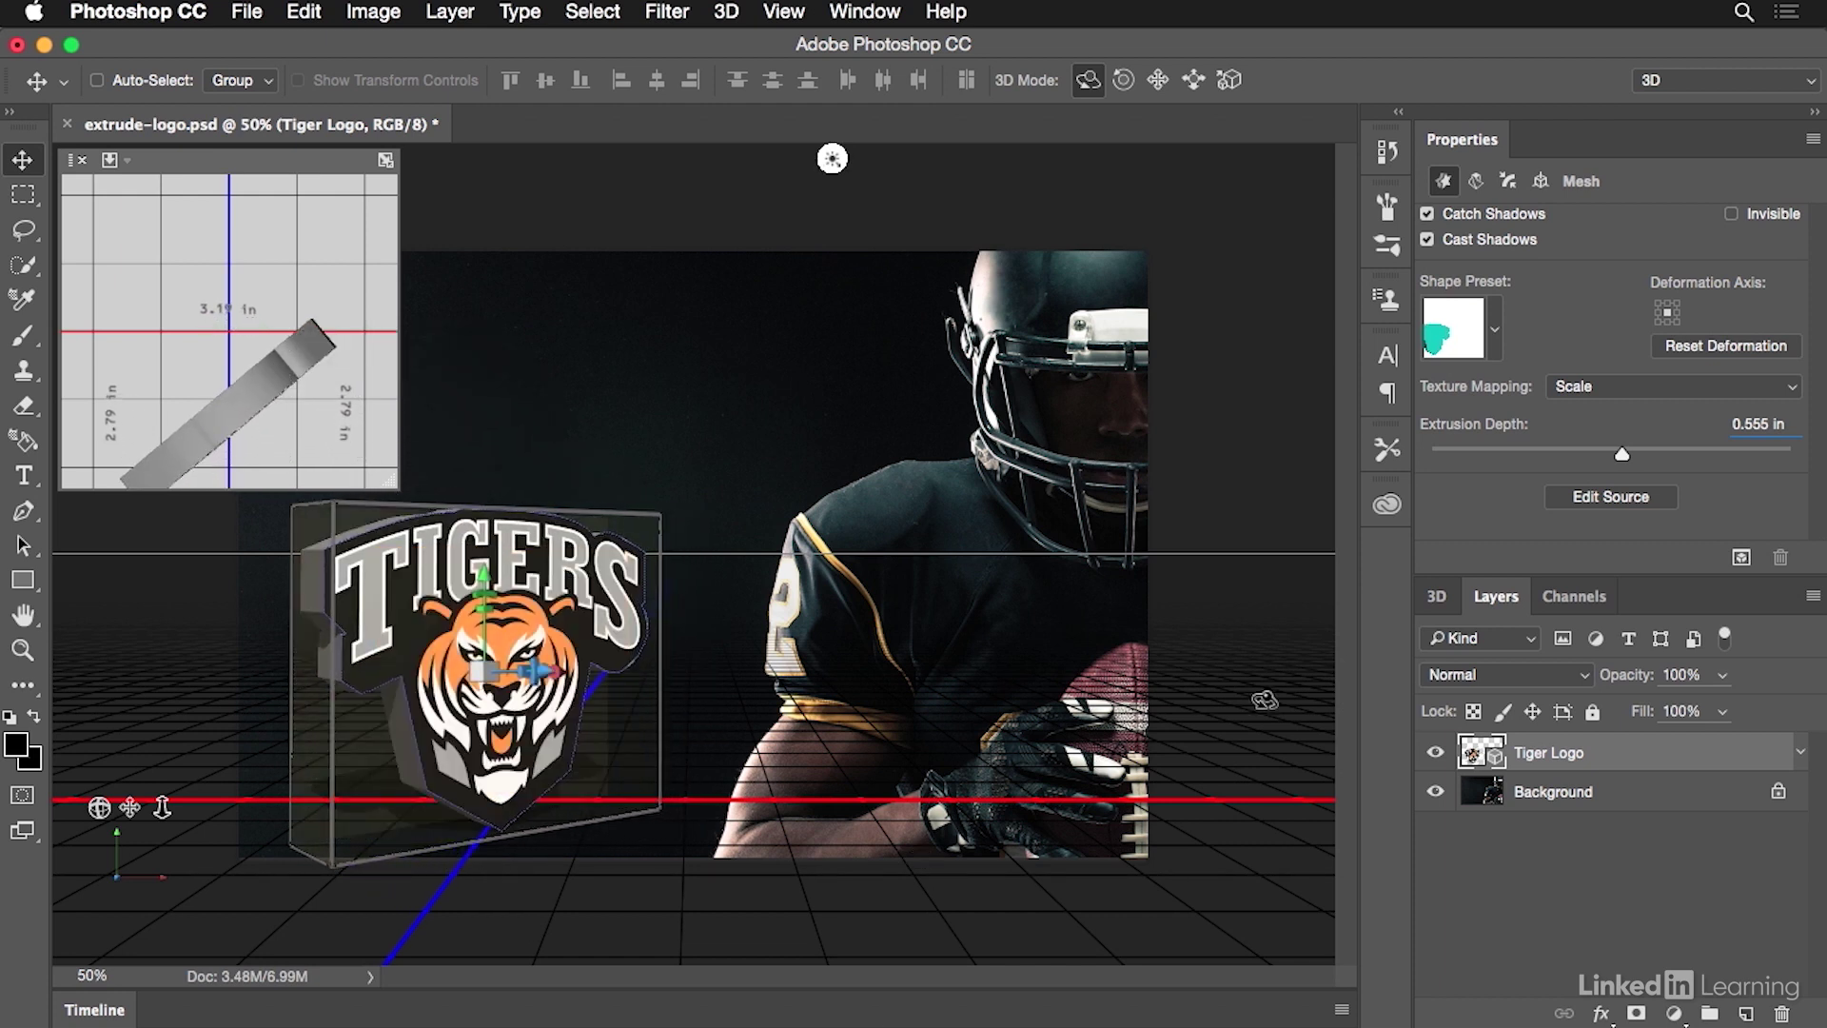
left_click(1672, 797)
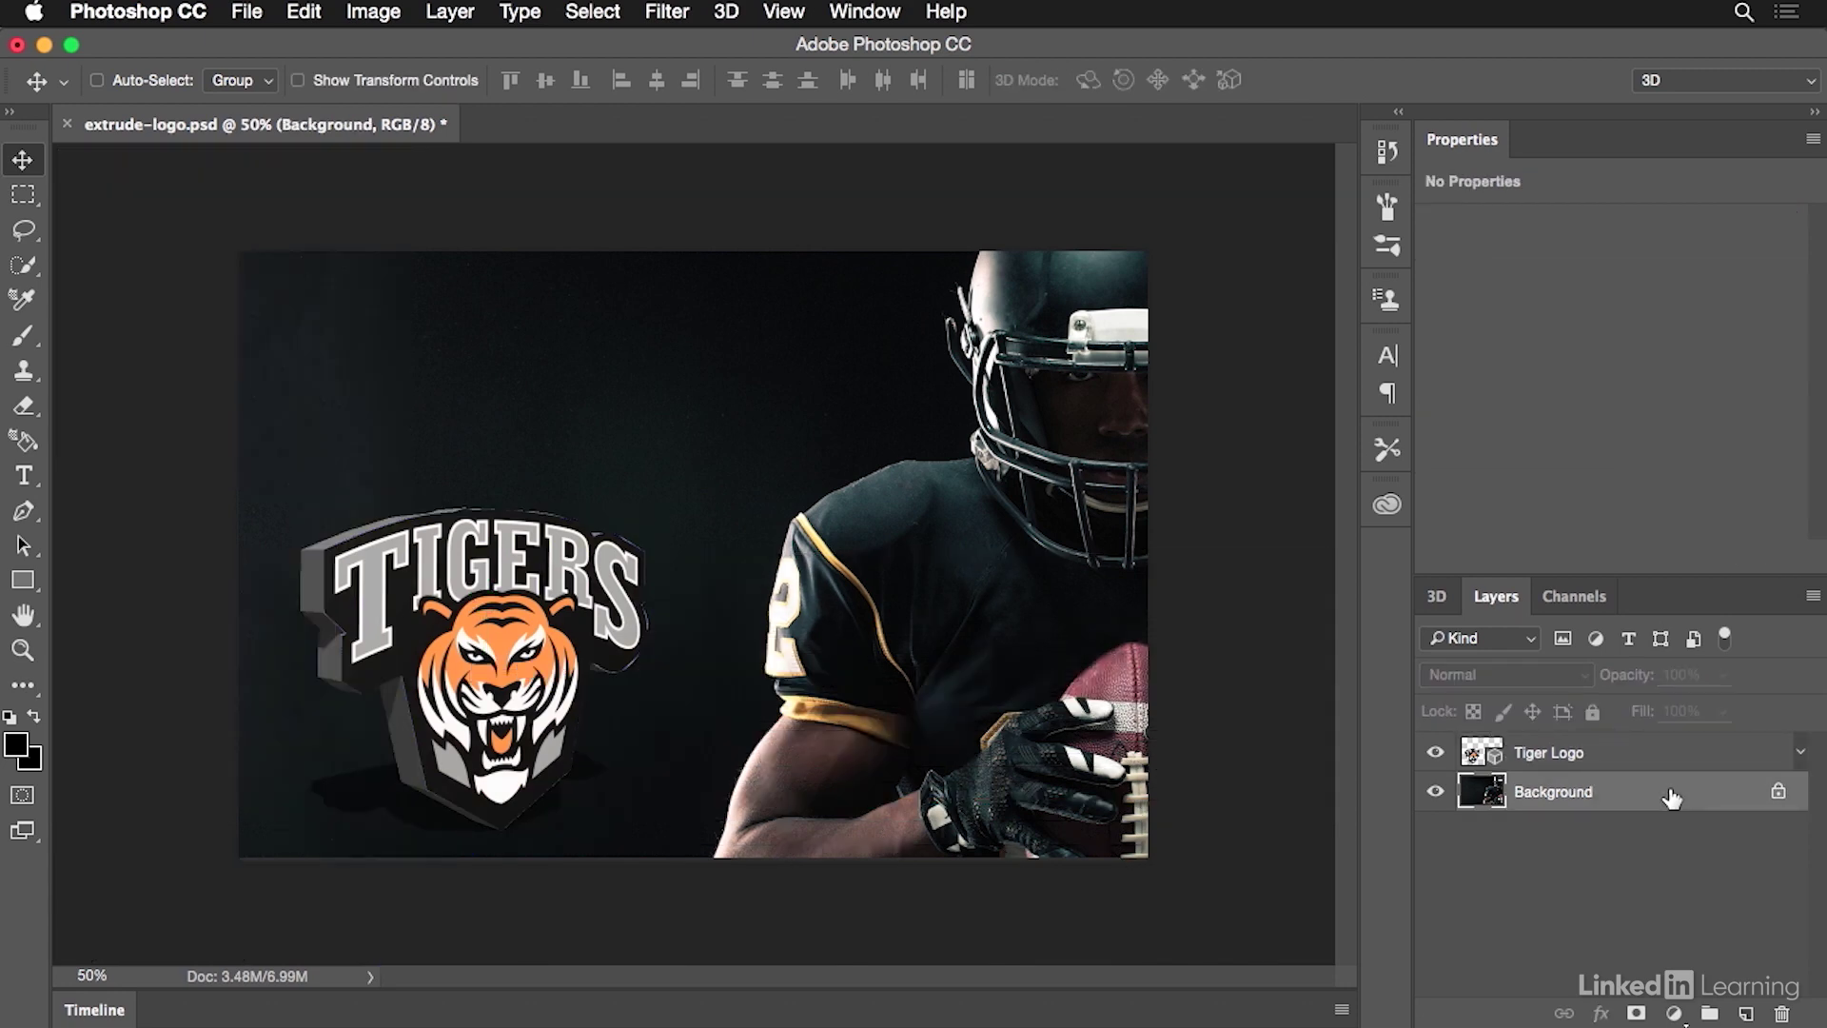
left_click(1672, 762)
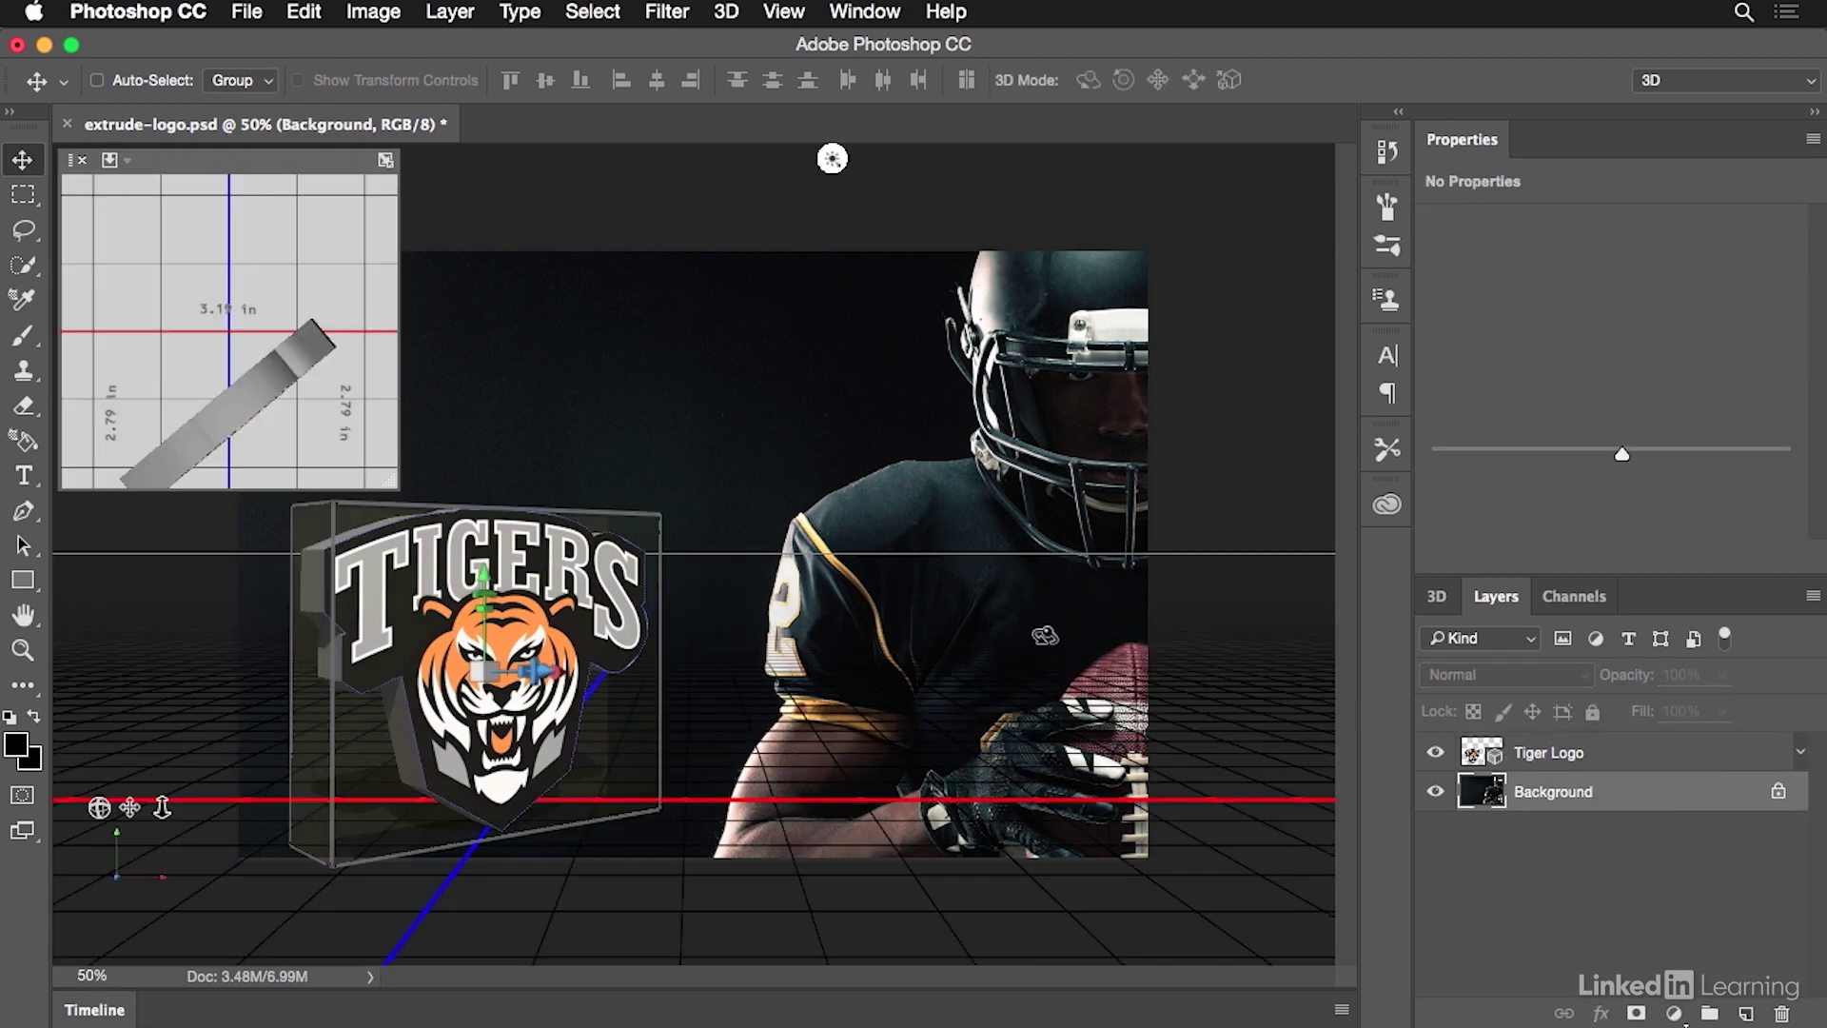
- Re-tilt the logo slightly on X and shift it across the ground plane, previewing the result
left_click_drag(515, 525, 512, 550)
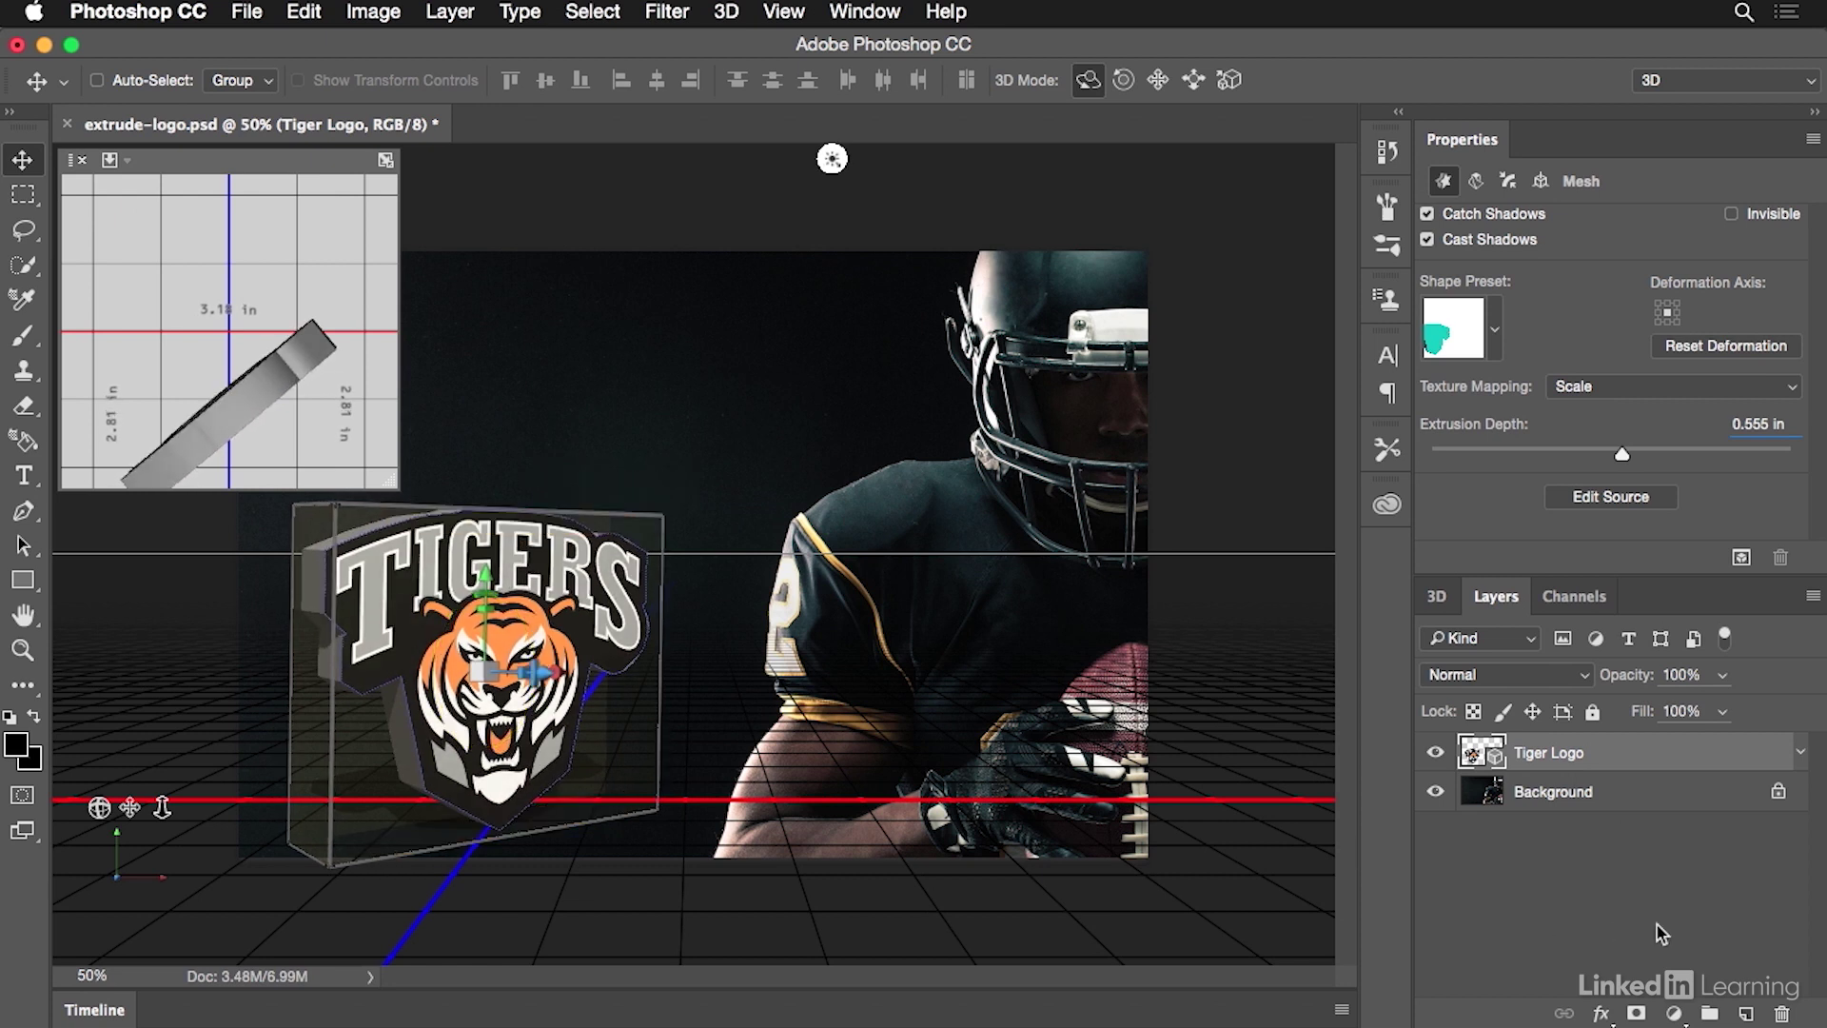
left_click(1623, 801)
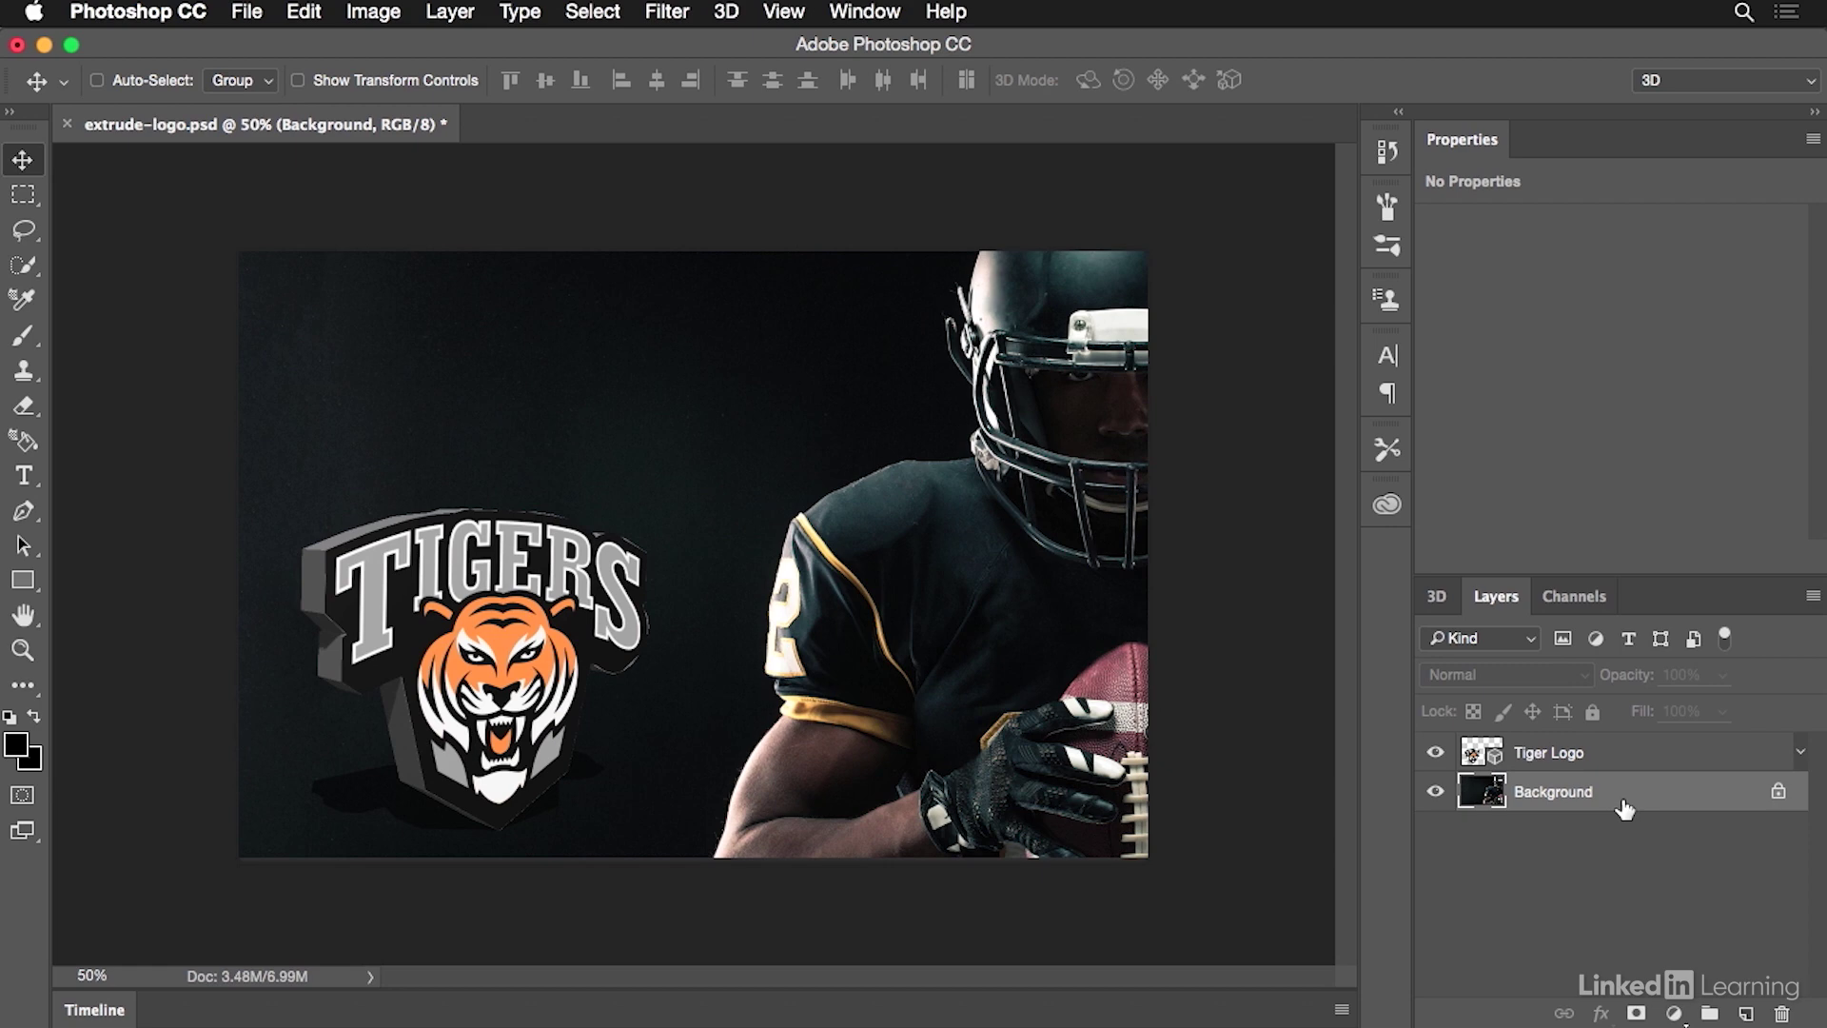
left_click(1627, 754)
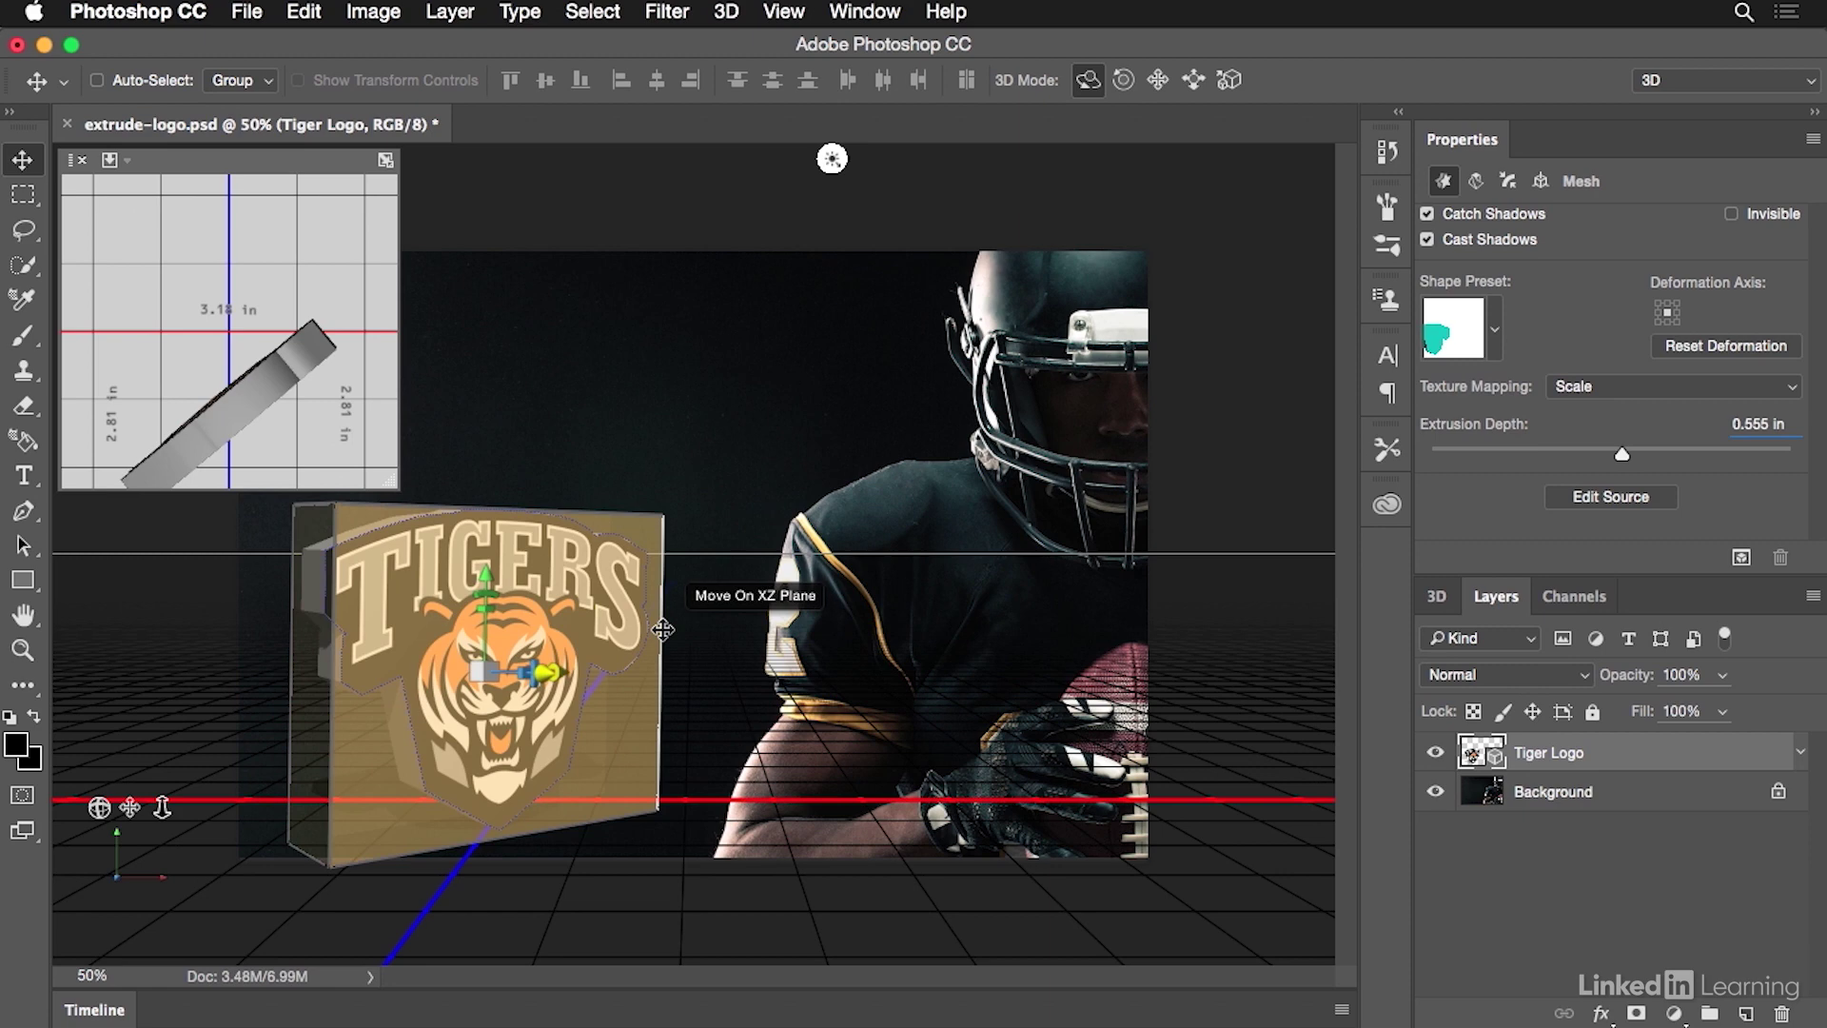
left_click_drag(664, 628, 622, 671)
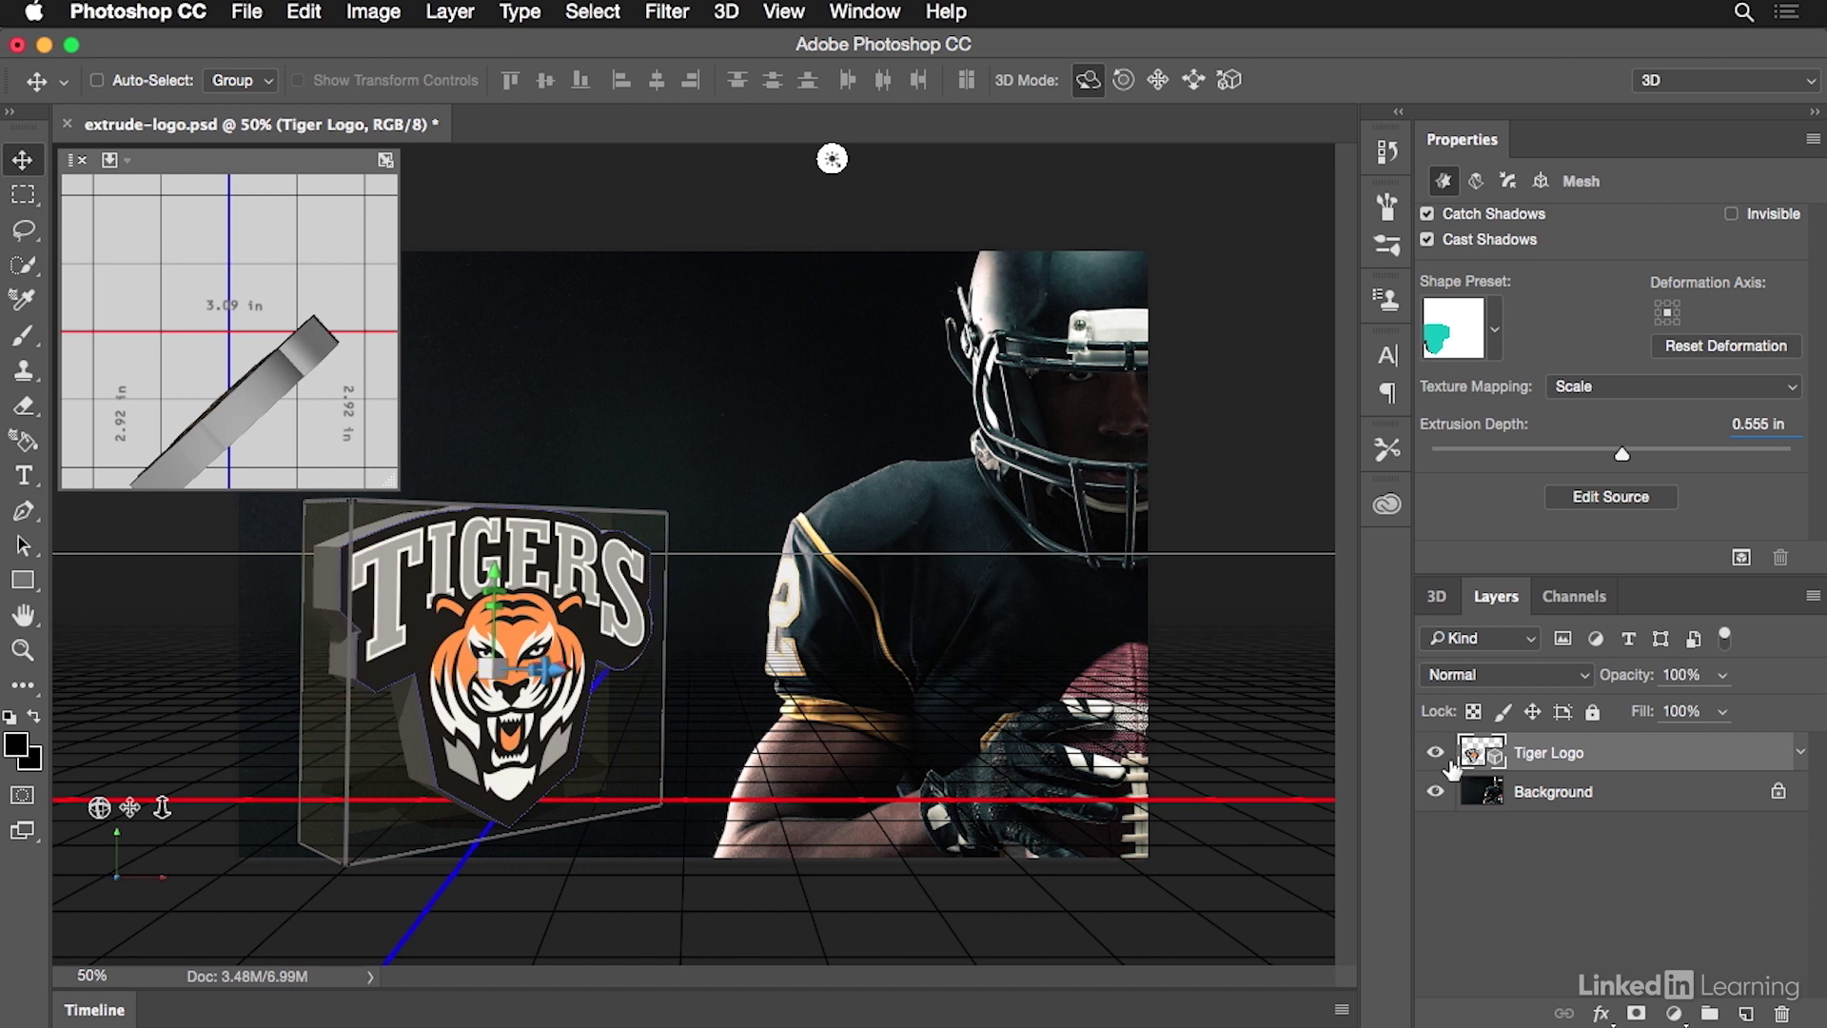
left_click(1604, 791)
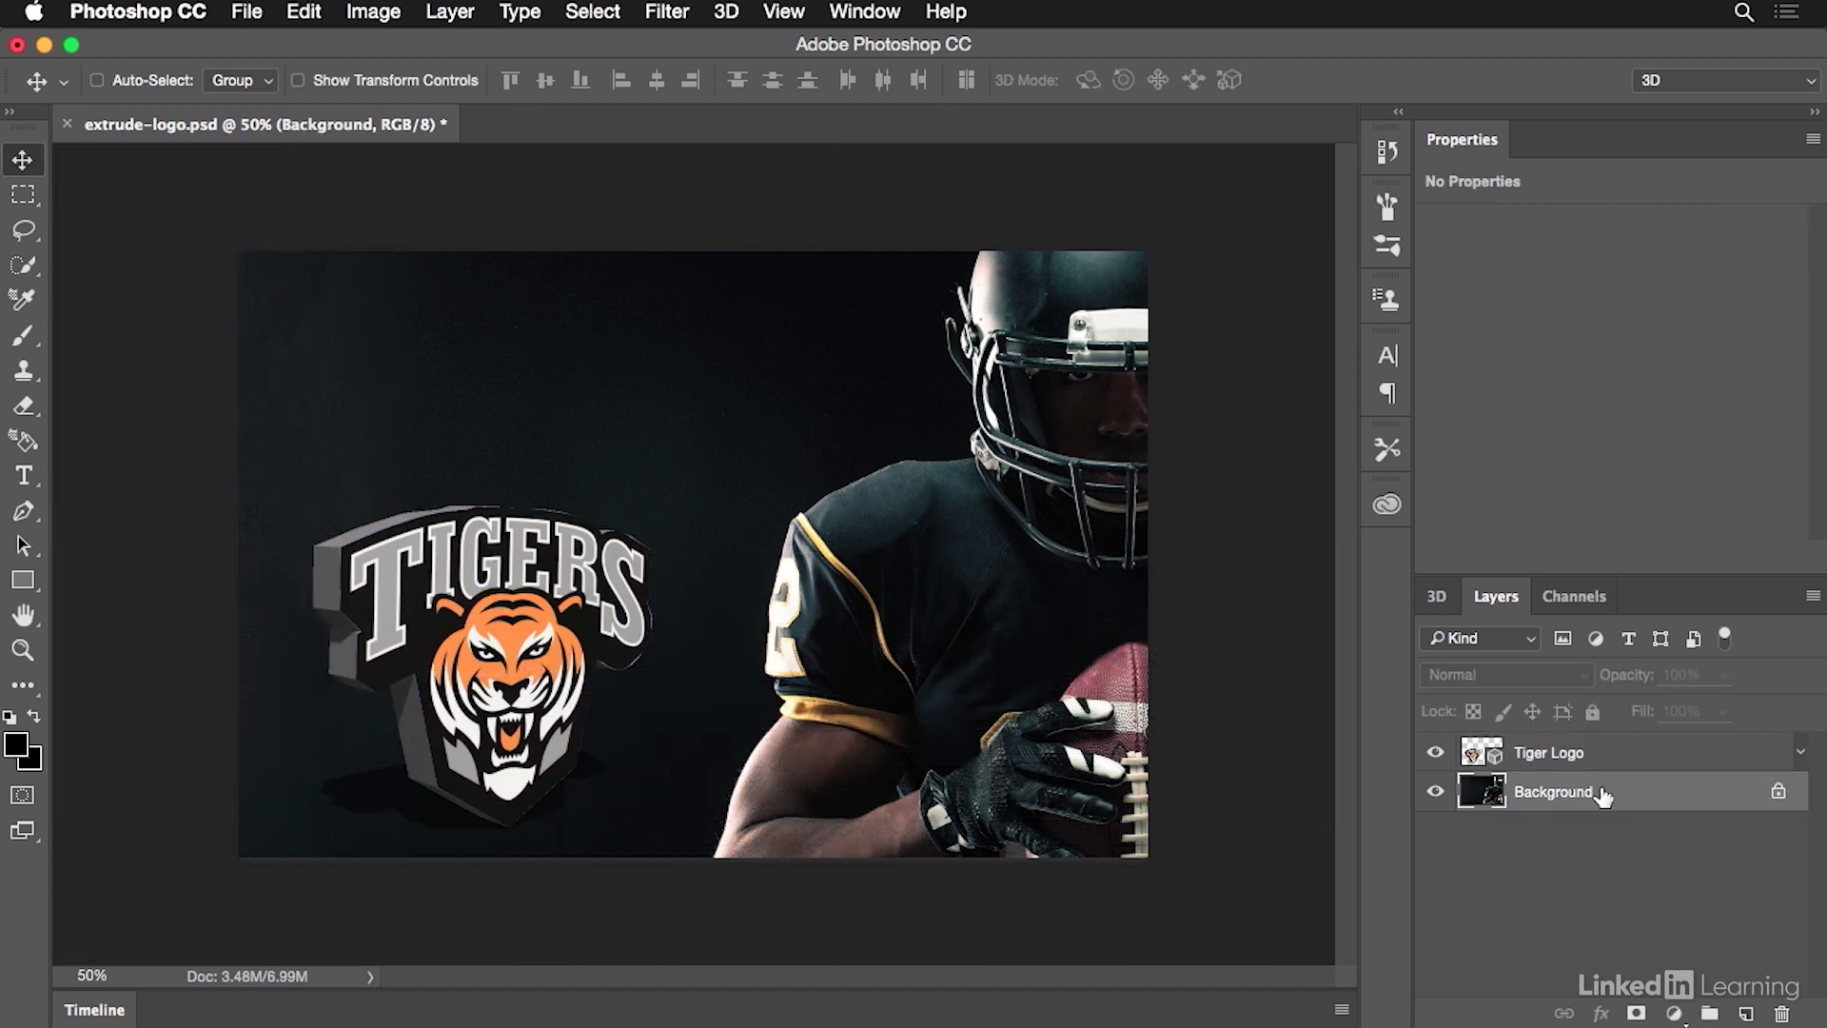